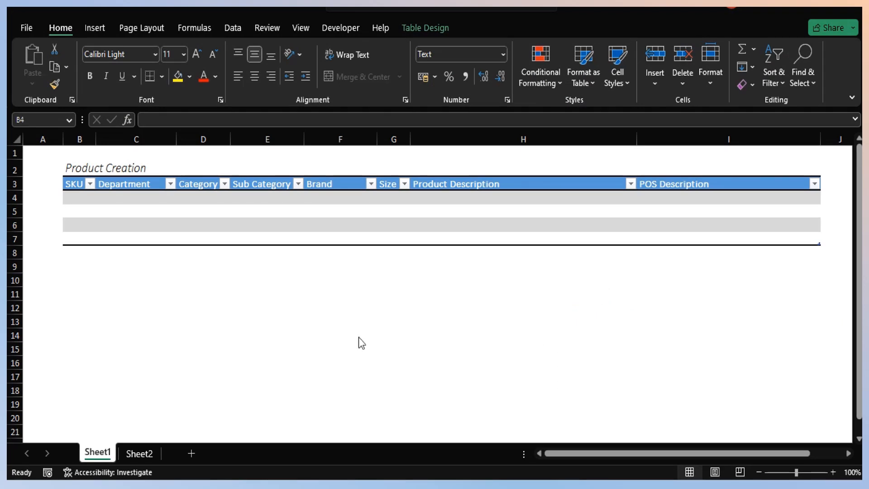
Enter 0001 as the SKU in the first row of the Product Creation table
click(79, 202)
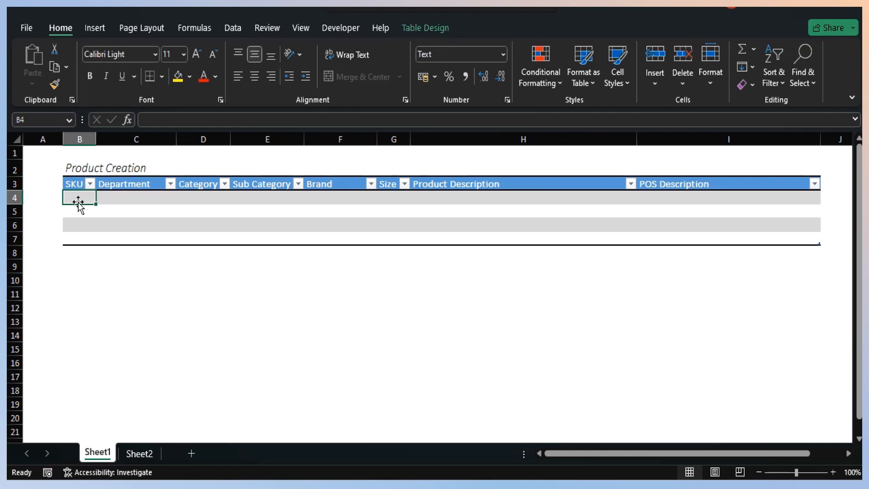
text(000)
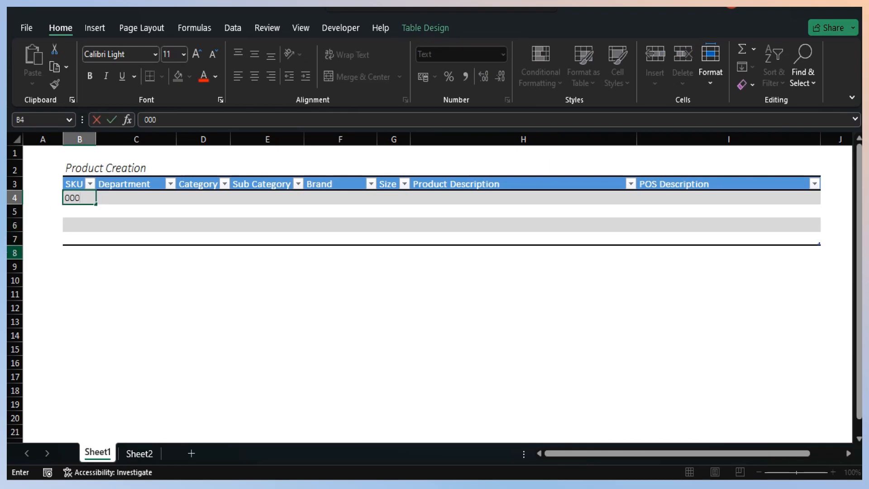
text(1)
key(Return)
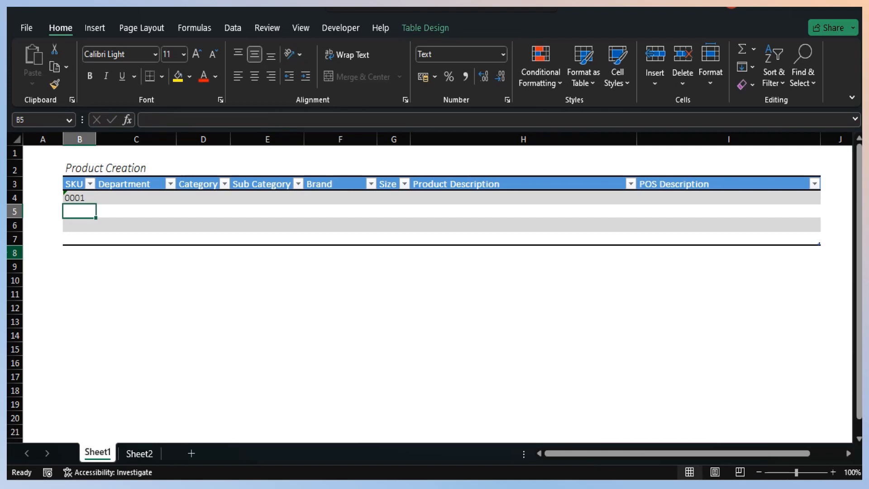
Set the Department of SKU 0001 to BEVERAGE from the cell's list of choices
key(Up)
key(Right)
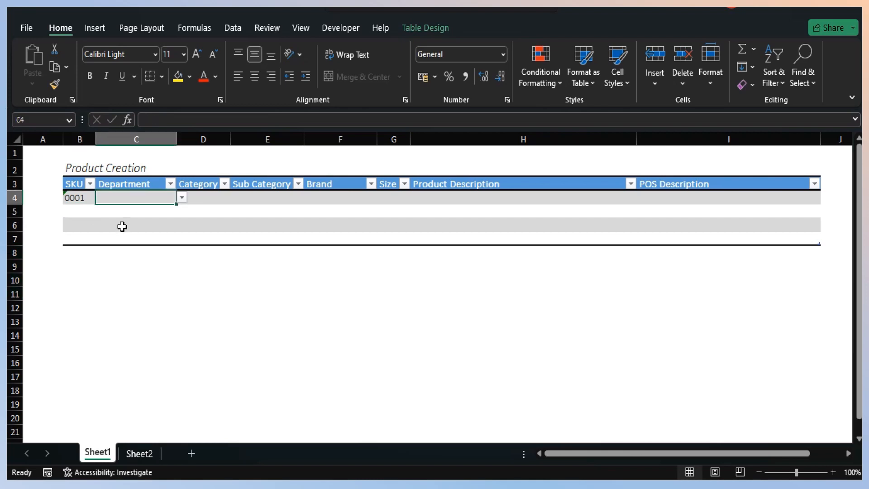
click(182, 198)
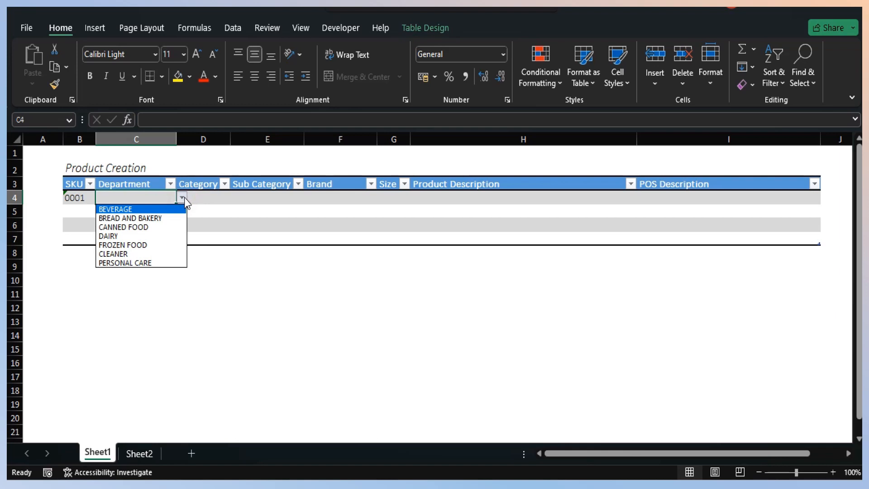
click(157, 210)
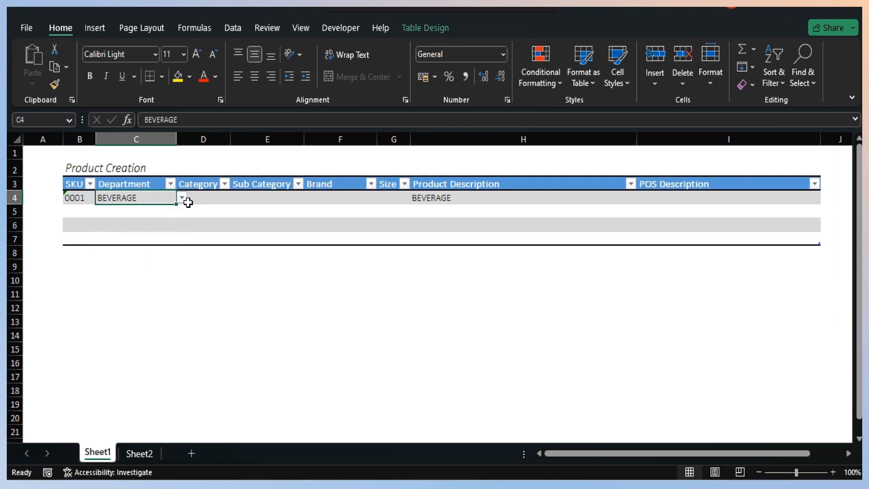
Choose JUICE as the Category and STRAWBERRY as the Sub Category for SKU 0001
click(212, 198)
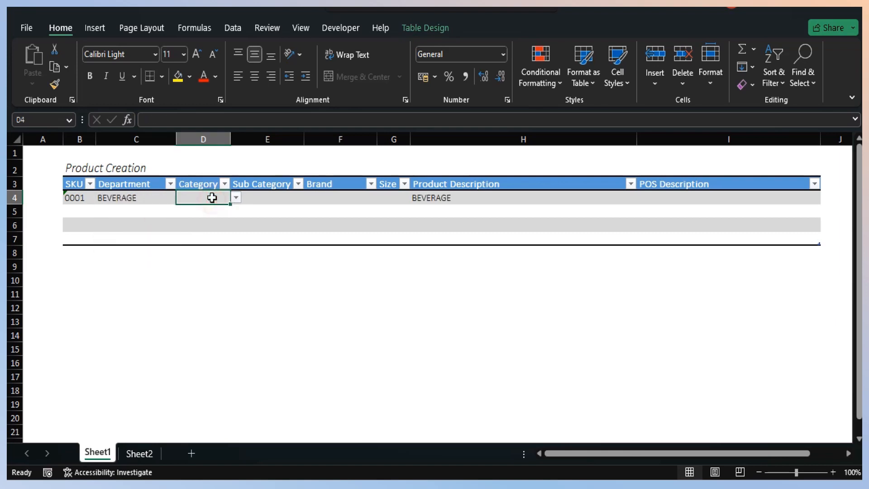
click(237, 198)
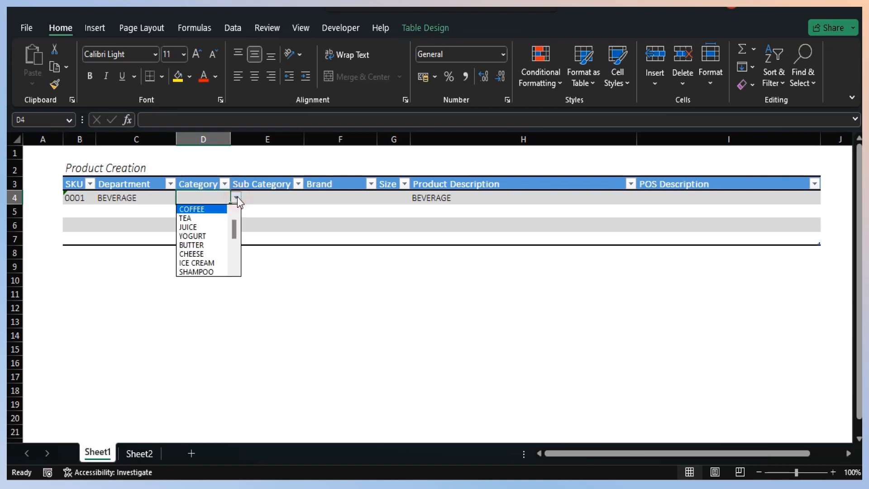
click(216, 228)
click(274, 198)
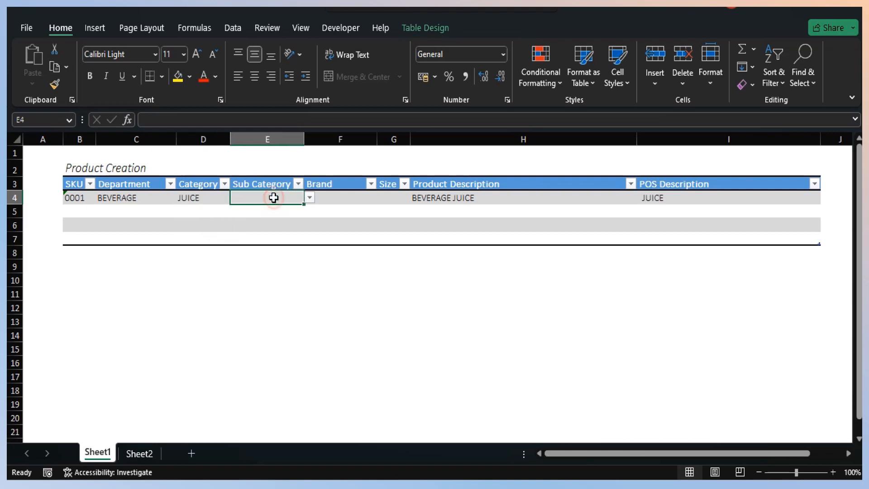
click(309, 199)
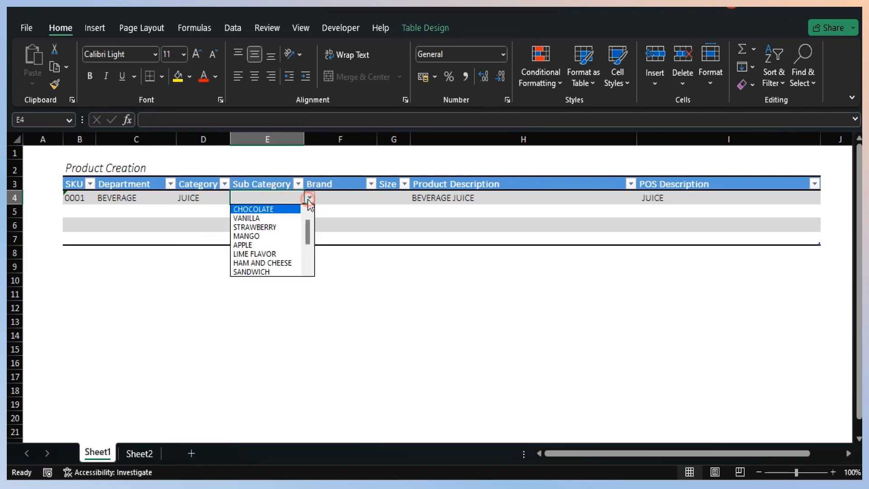
click(291, 226)
Choose KOTHMALE as the Brand for SKU 0001
click(338, 202)
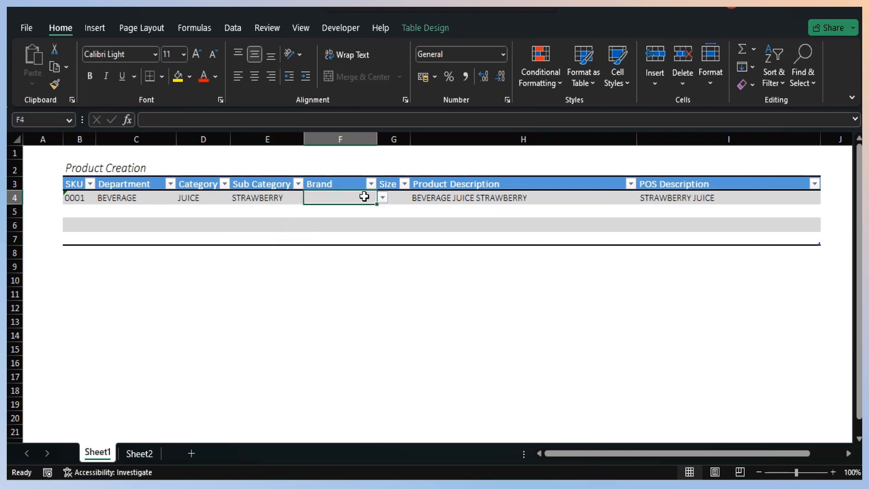
click(388, 197)
click(357, 197)
click(384, 199)
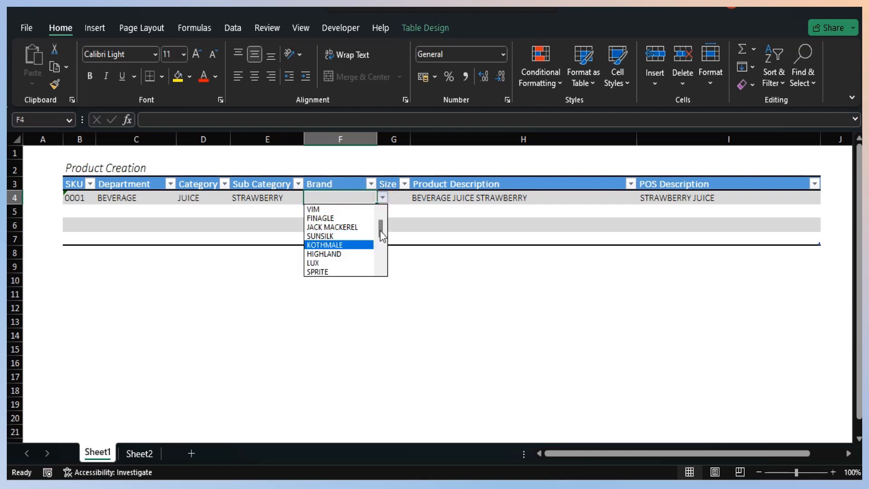
drag(383, 230, 381, 253)
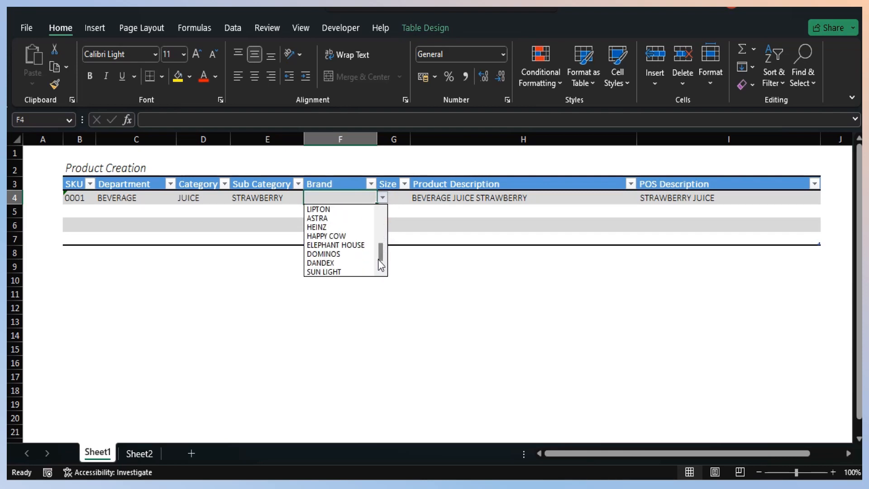
drag(378, 259, 384, 245)
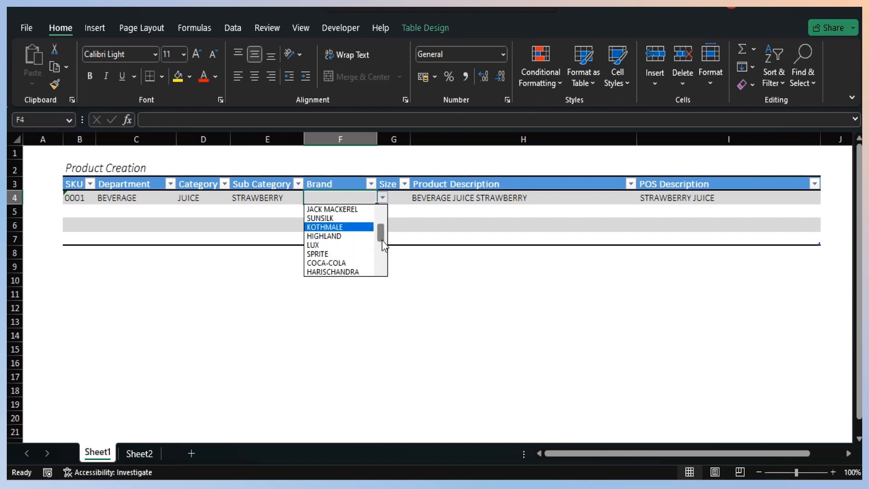
click(343, 226)
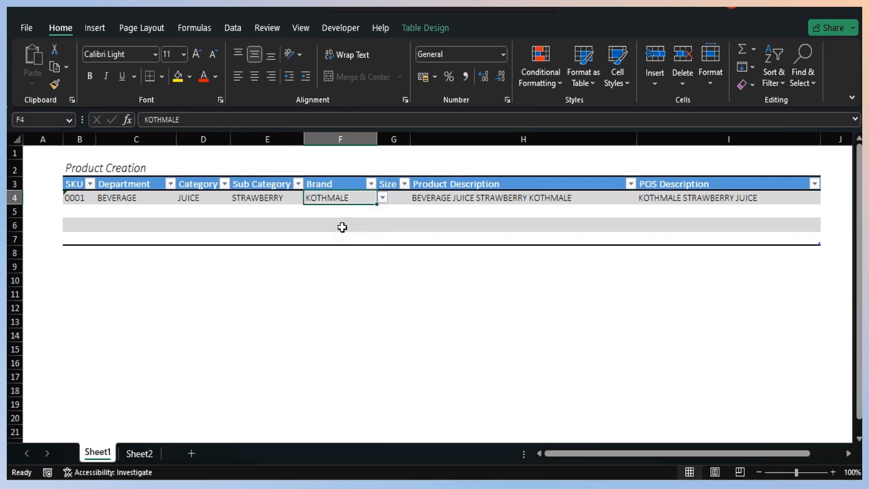
Choose 250 ML as the Size for SKU 0001
click(393, 200)
click(416, 197)
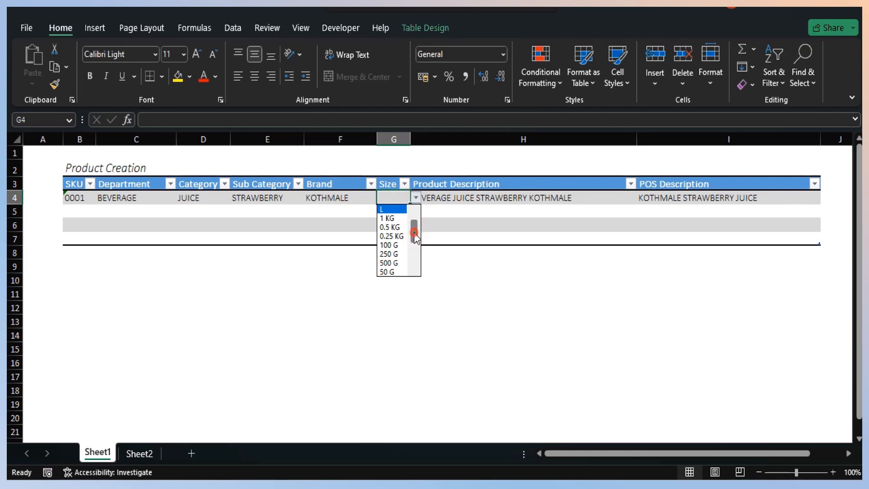
drag(415, 236, 414, 259)
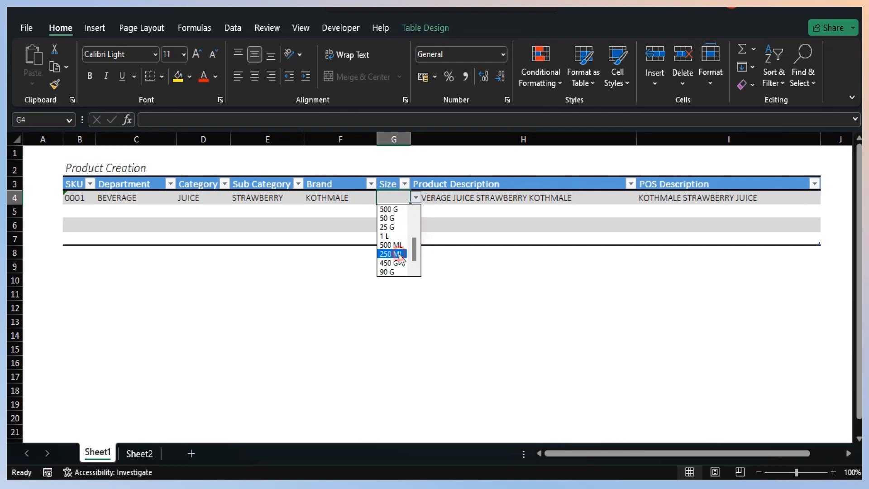
click(398, 254)
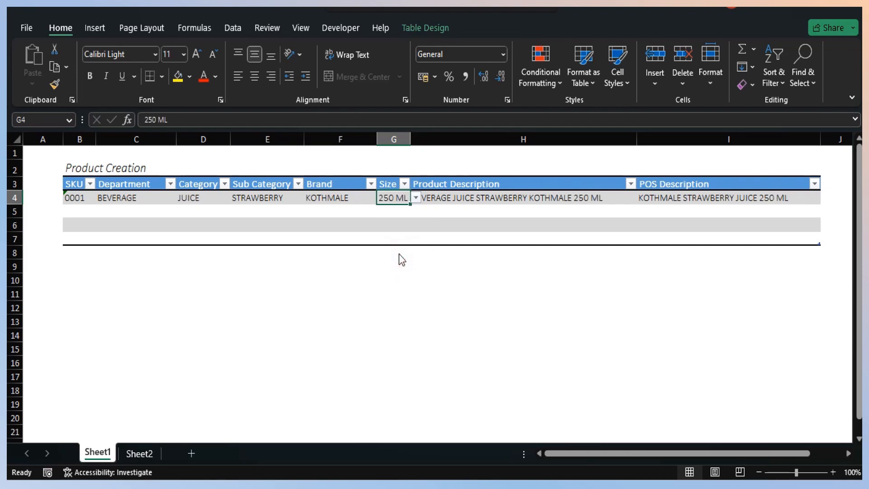
Review the Department, Category, Sub Category, Brand and Size entries of the first product row against their column headers
key(Down)
key(Down)
key(Up)
key(Up)
key(Left)
key(Left)
key(Left)
key(Left)
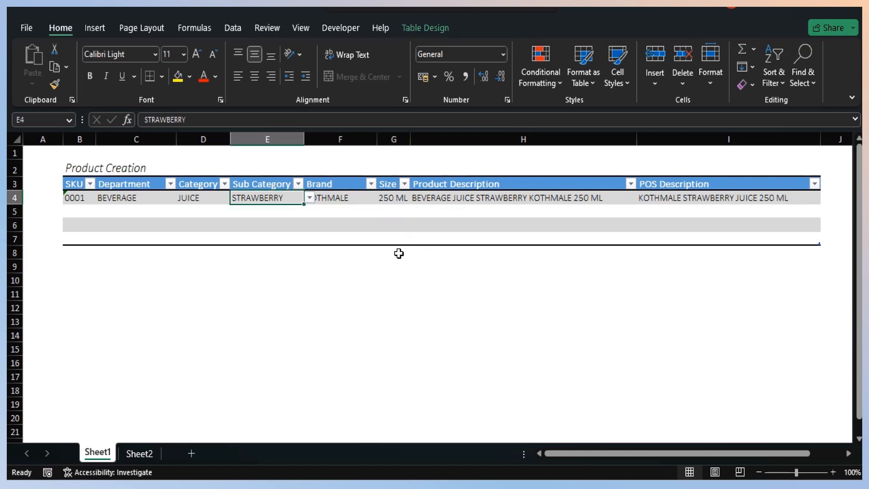
key(Up)
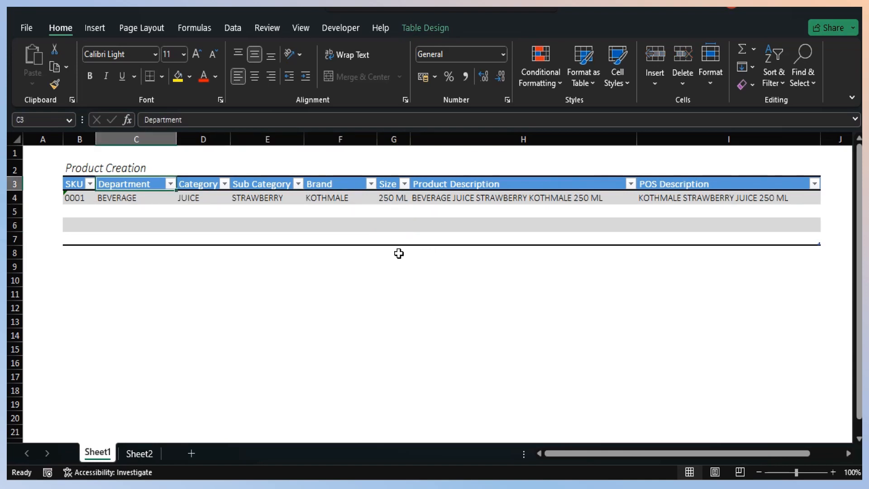
key(Right)
key(Down)
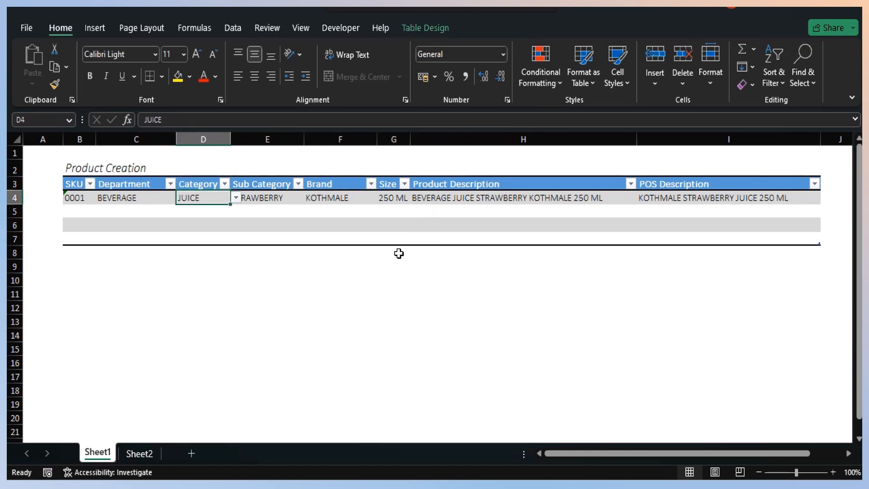
key(Up)
key(Right)
key(Down)
key(Right)
key(Right)
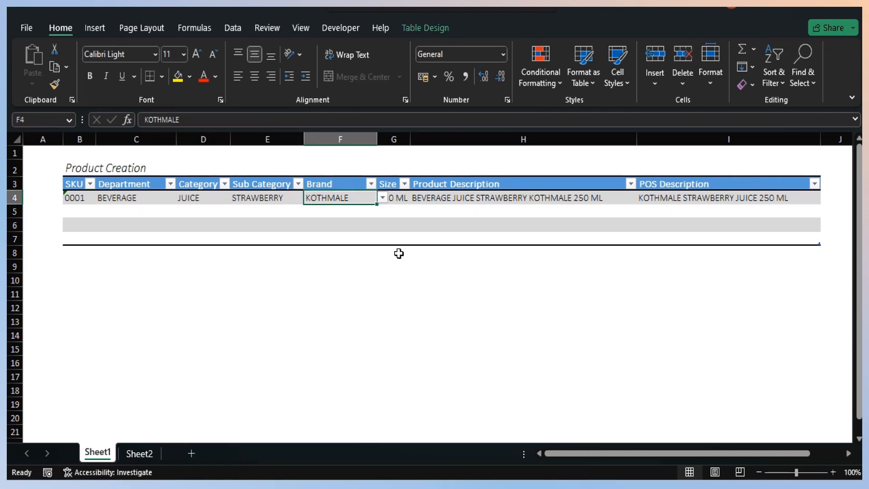
key(Down)
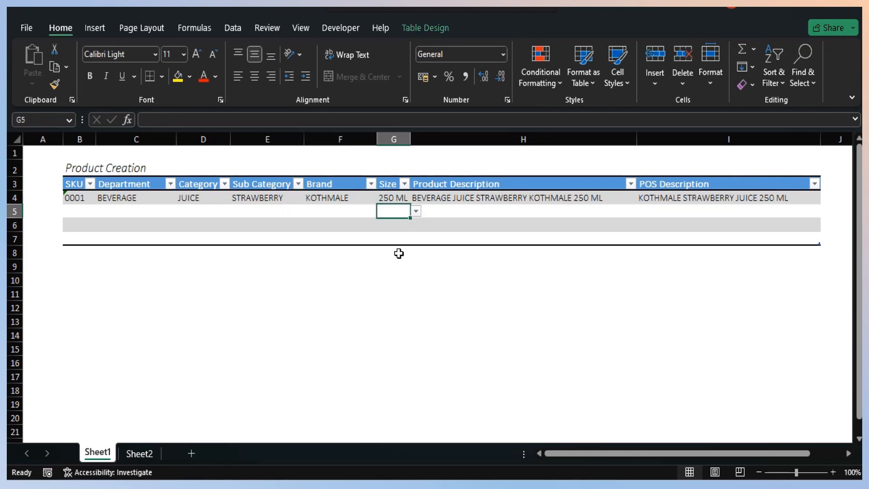
Examine and compare the formulas behind the Product Description and POS Description cells in row 4
key(Right)
key(Up)
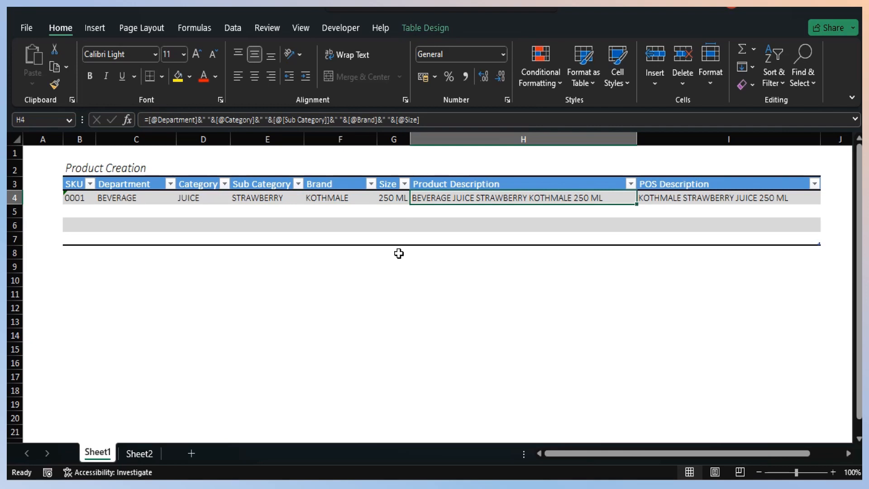
key(Right)
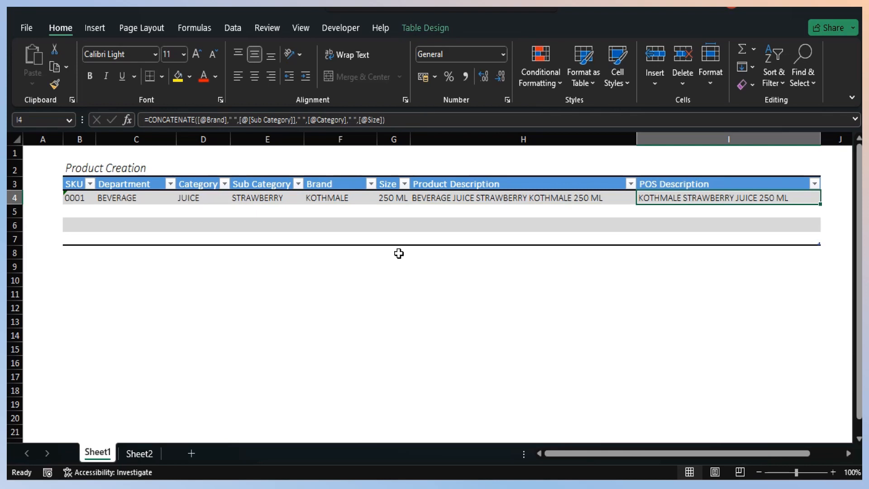
key(Left)
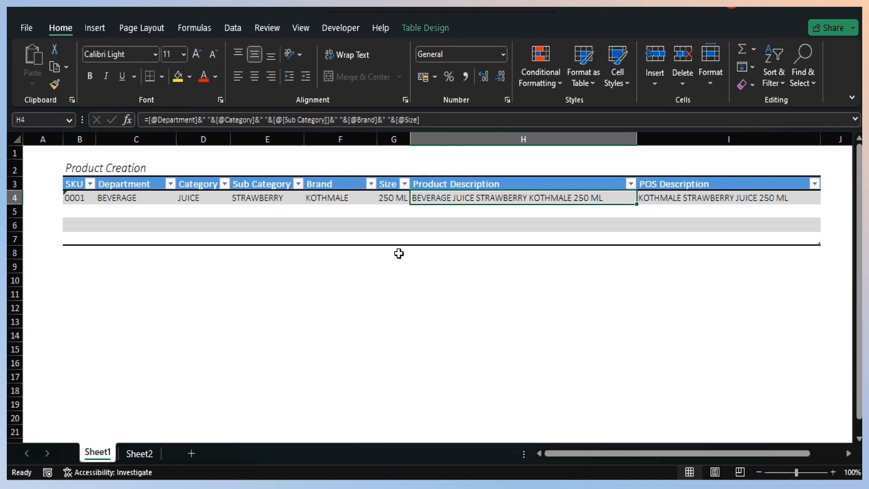
key(Right)
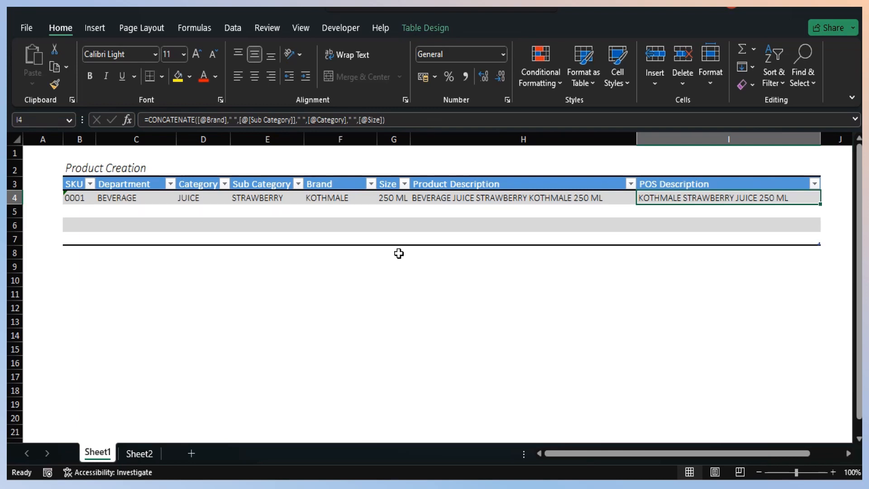
Add a new blank worksheet after Sheet1 and hide its gridlines
click(192, 455)
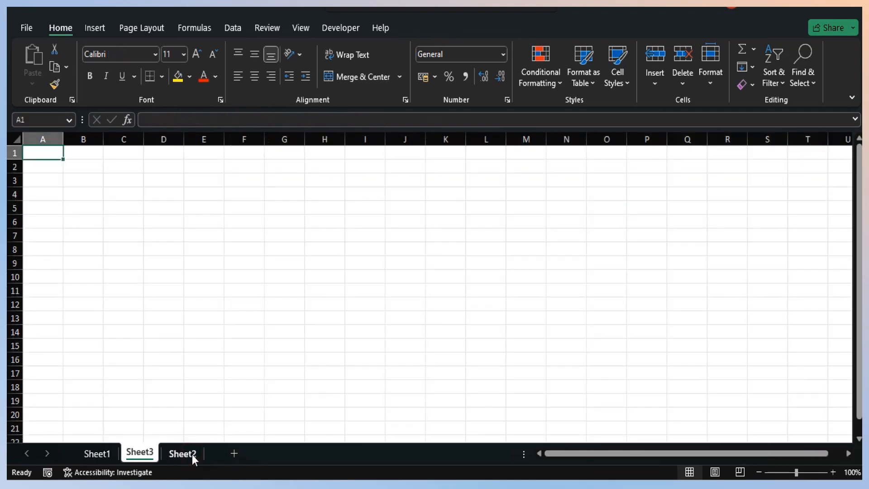
click(149, 29)
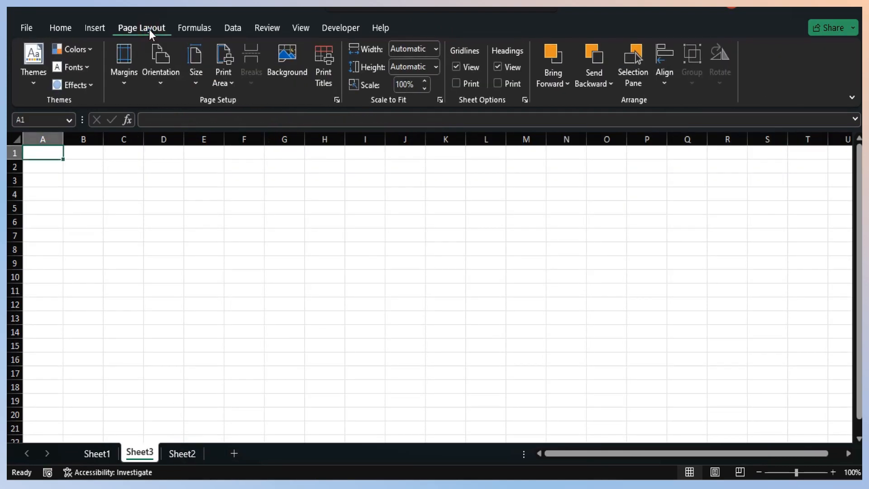
click(464, 67)
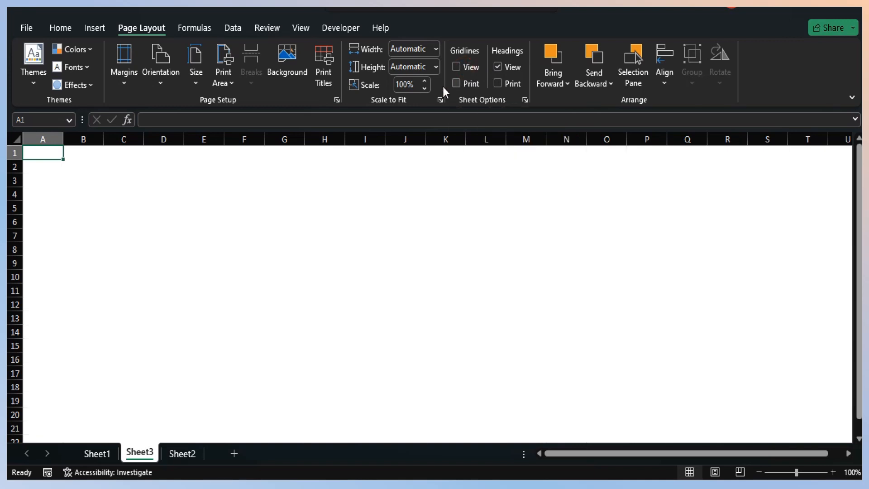
Examine the Department, Product, SUBCATEGORY, Brand and Size source lists on Sheet2, and return to Sheet1
click(184, 454)
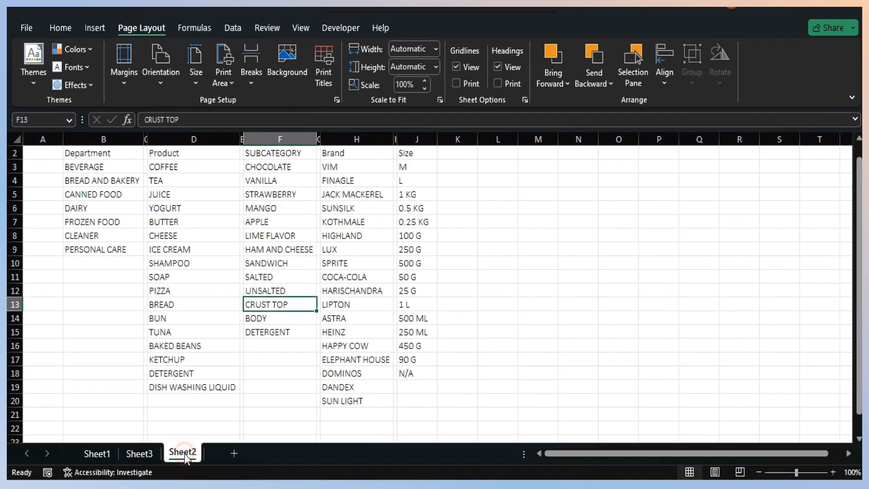
key(Up)
key(Up)
key(Up)
key(Up)
key(Up)
key(Up)
key(Up)
key(Up)
key(Up)
key(Up)
key(Up)
key(Up)
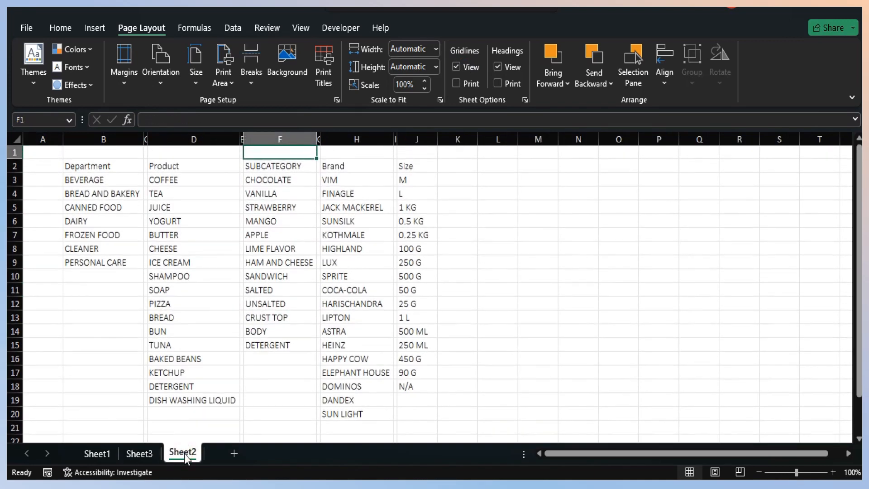
key(Left)
key(Left)
key(Left)
key(Left)
key(Down)
key(Down)
key(Up)
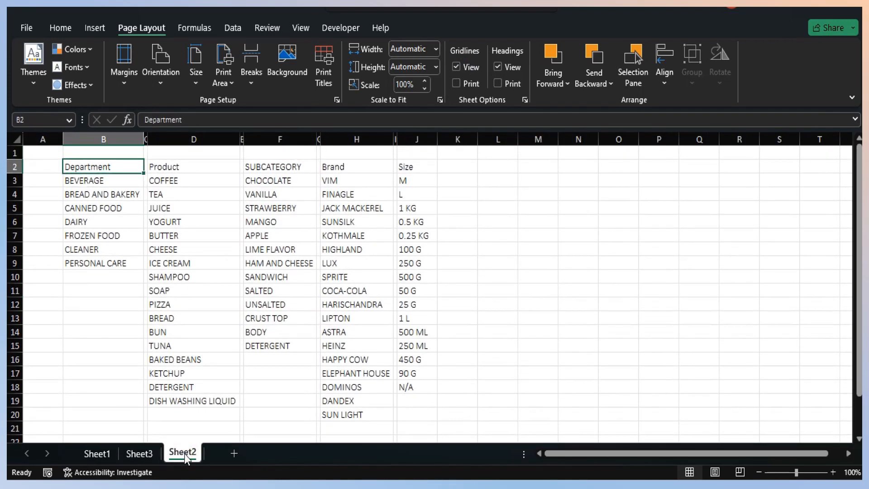
key(Right)
key(Right)
key(Right)
key(Right)
key(Right)
key(Right)
key(Right)
key(Right)
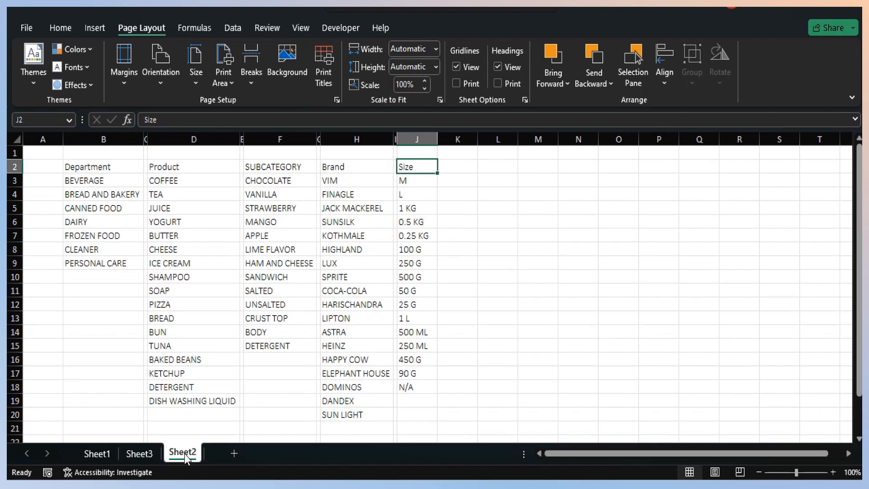
click(100, 454)
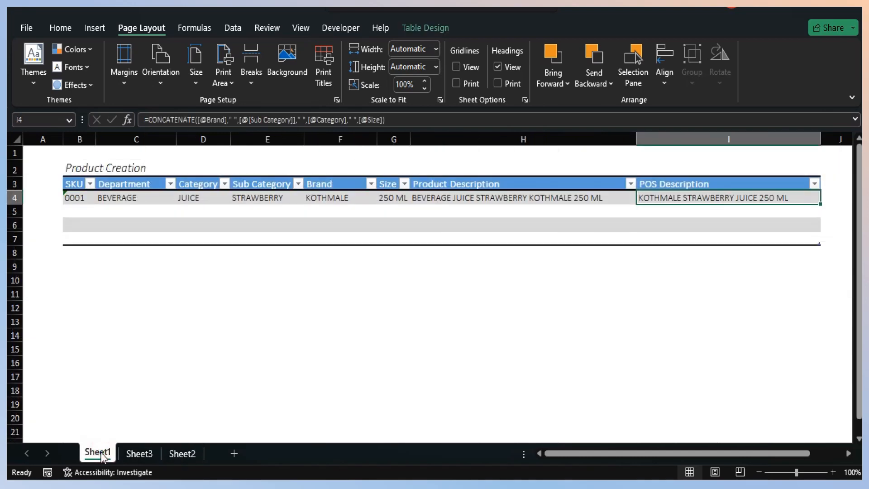
Copy the Product Creation title and the table's header row from Sheet1, cells B2 to I3
key(Up)
key(Left)
key(Left)
key(Left)
key(Left)
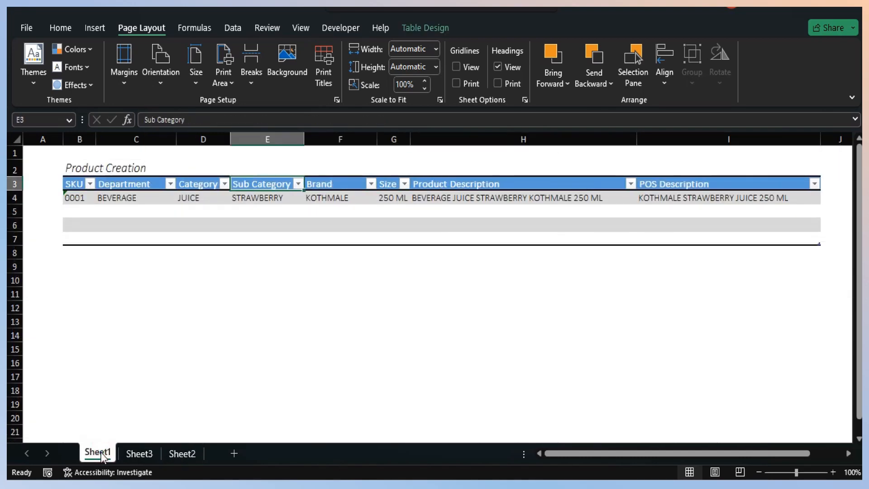
key(Left)
key(Left)
key(Left)
key(Up)
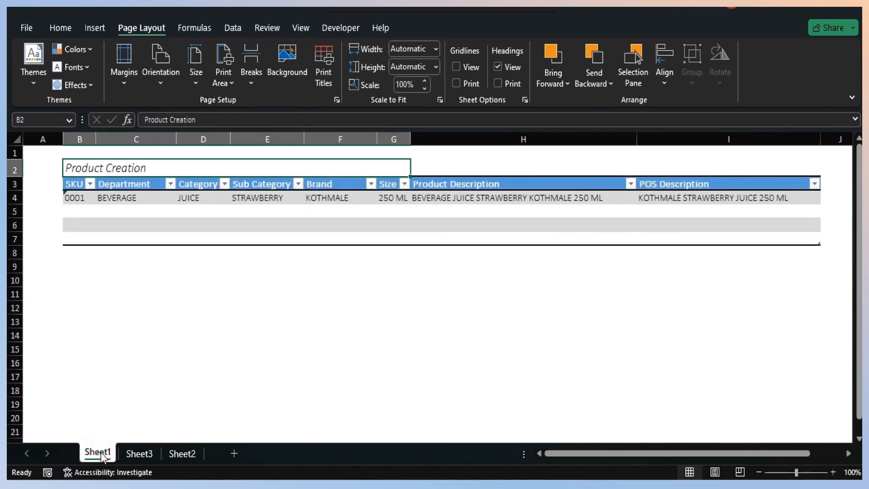
key(shift+Down)
key(shift+Right)
key(shift+Right)
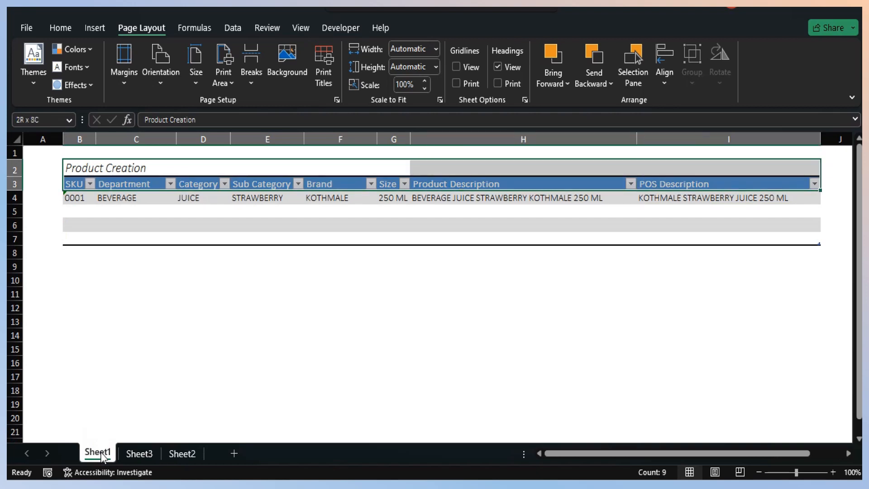
key(ctrl+c)
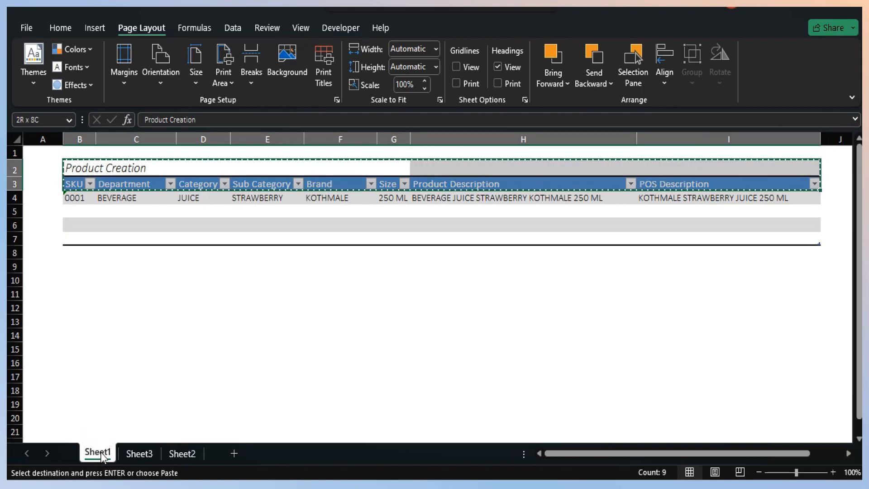
Paste the copied title and headers into Sheet3 starting at cell B2
click(144, 453)
key(Down)
key(Right)
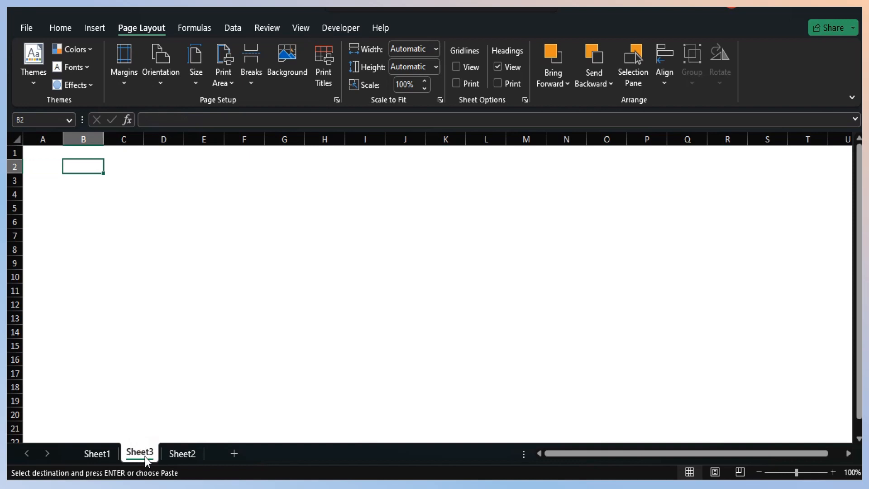
key(ctrl+v)
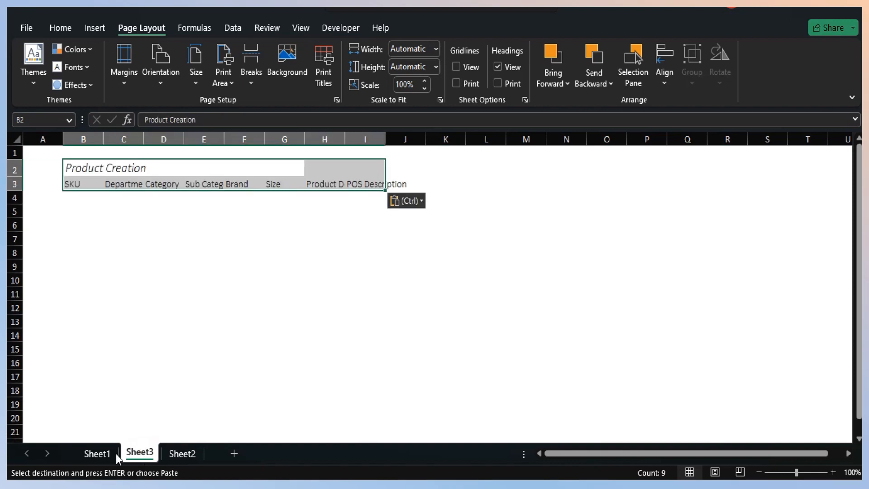
Autofit all column widths on Sheet3 to their contents
click(16, 138)
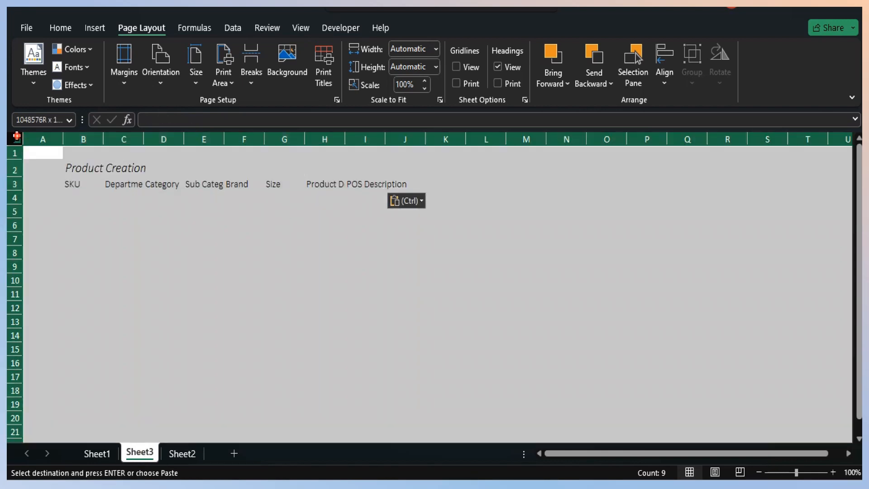
double_click(63, 139)
key(Down)
key(Down)
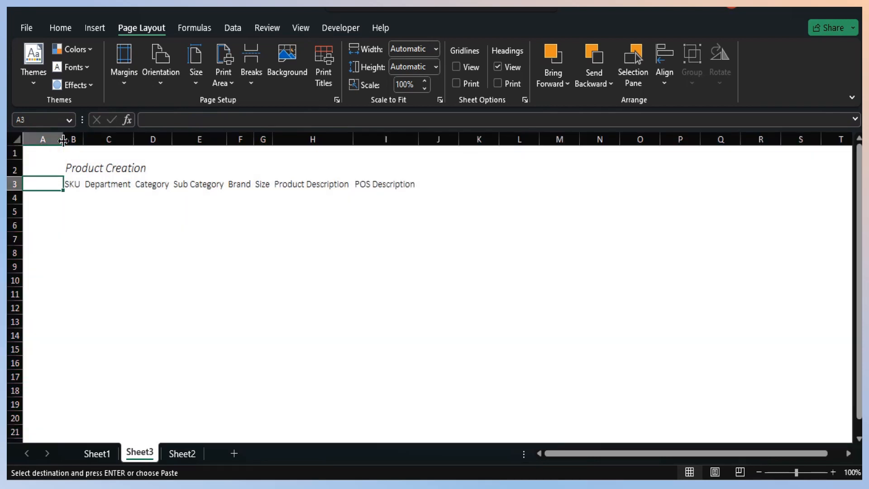
Turn range B3:I5, the header row plus two blank rows, into a table with headers
key(Right)
key(shift+Right)
key(shift+Right)
key(shift+Right)
key(shift+Right)
key(shift+Right)
key(shift+Right)
key(shift+Right)
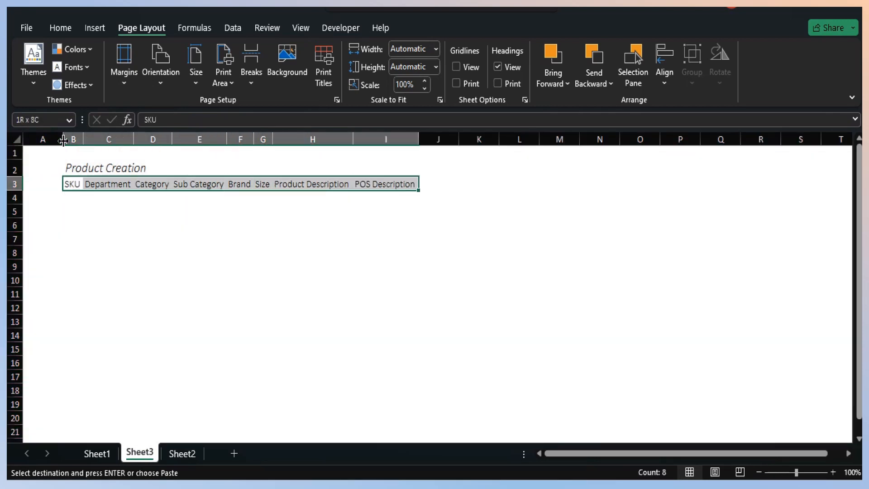
key(shift+Down)
key(shift+Down)
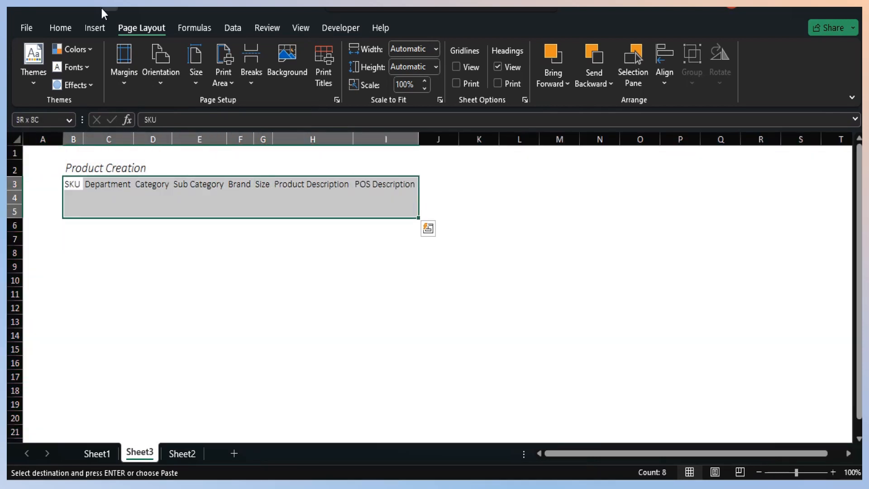
click(91, 27)
click(129, 57)
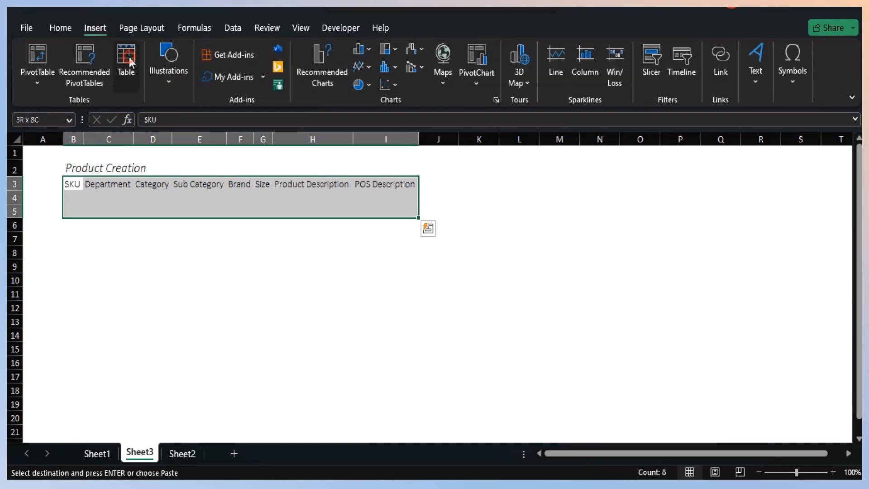
click(319, 230)
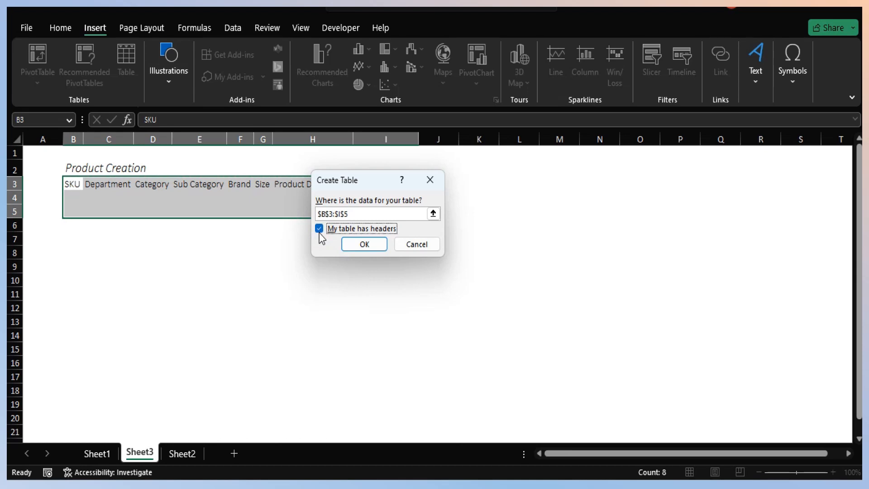
click(371, 244)
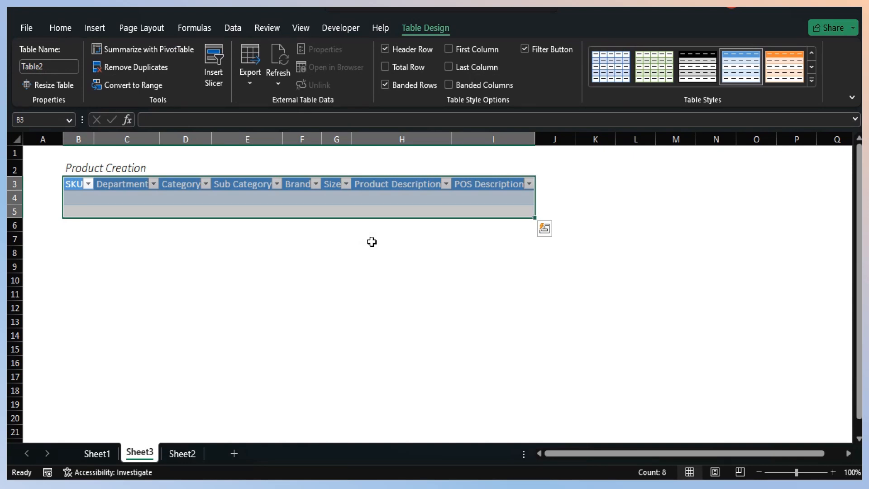
Set the number format of the whole SKU column to Text
click(79, 139)
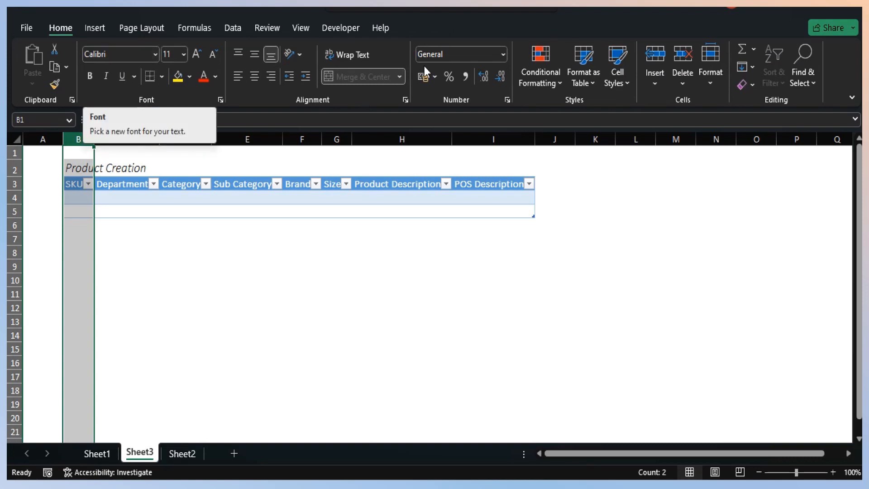
click(502, 54)
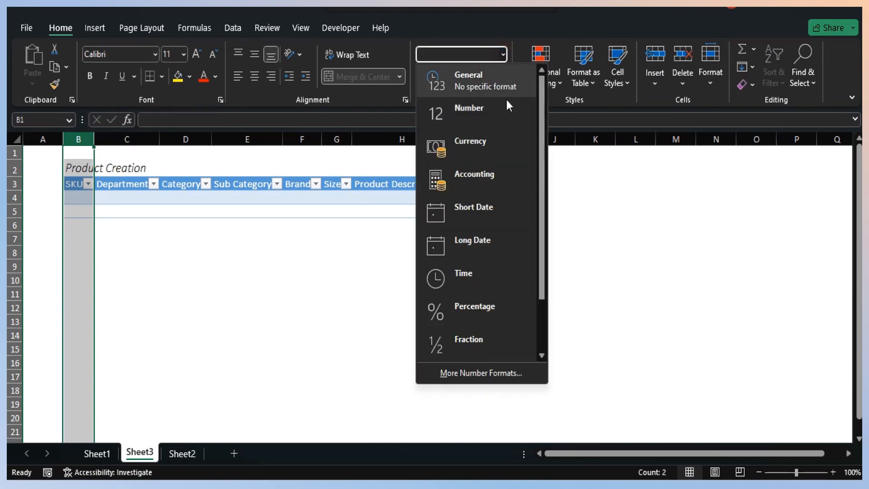
drag(542, 187, 545, 289)
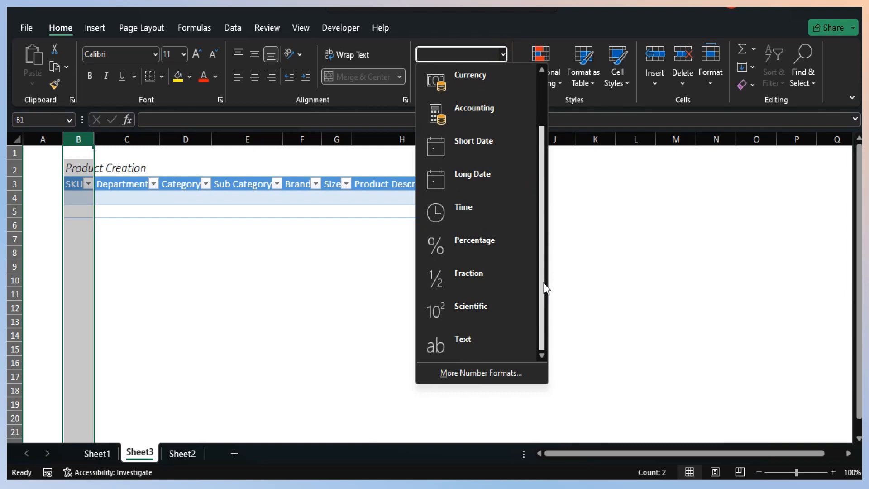
click(470, 343)
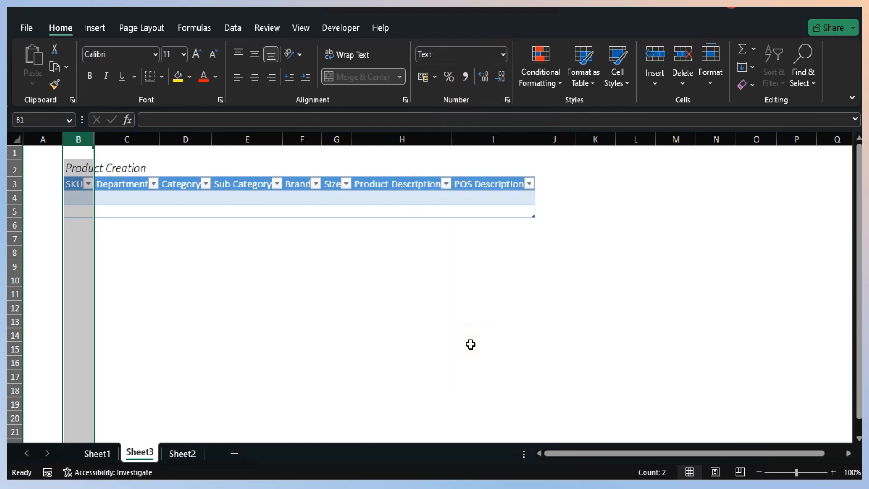
Review the column headers of the new product table on Sheet3
key(Down)
key(Right)
key(Right)
key(Right)
key(Right)
key(Right)
key(Right)
key(Down)
key(Left)
key(Left)
key(Left)
key(Left)
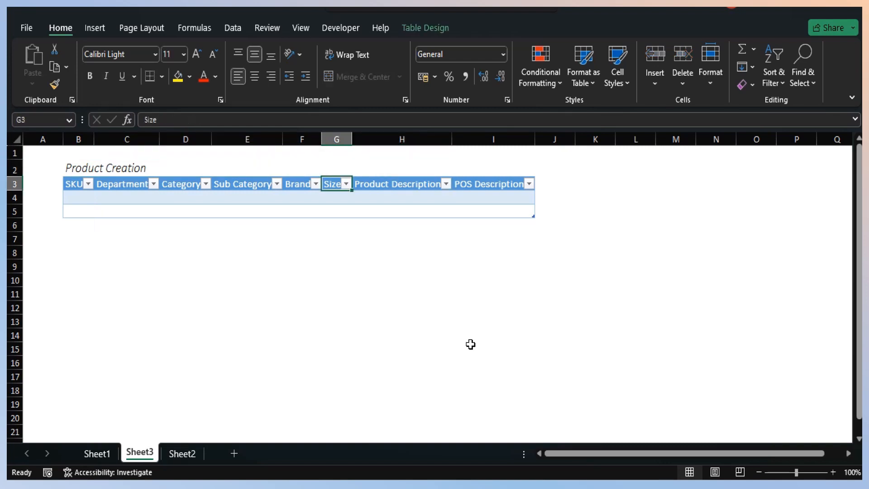
key(Left)
key(Left)
Add List data validation to Department cell C4 with source =Sheet2!$B$3:$B$9, and check the options in its dropdown
key(Down)
key(Right)
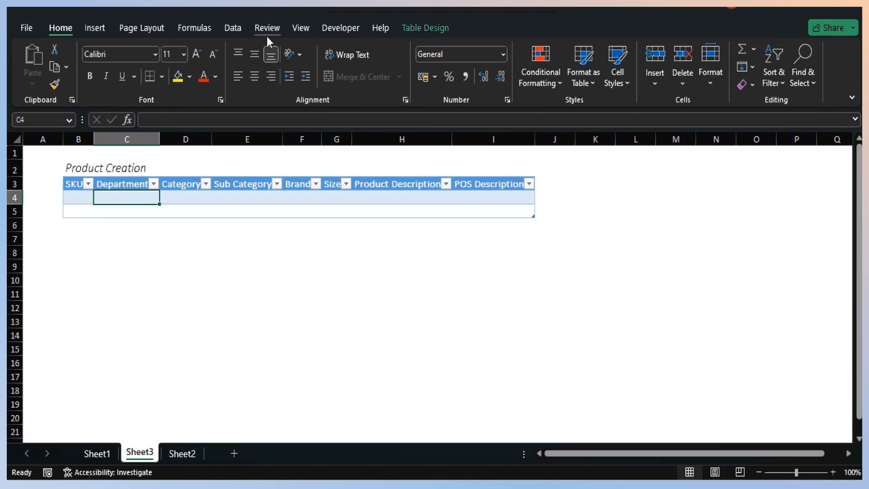
click(236, 27)
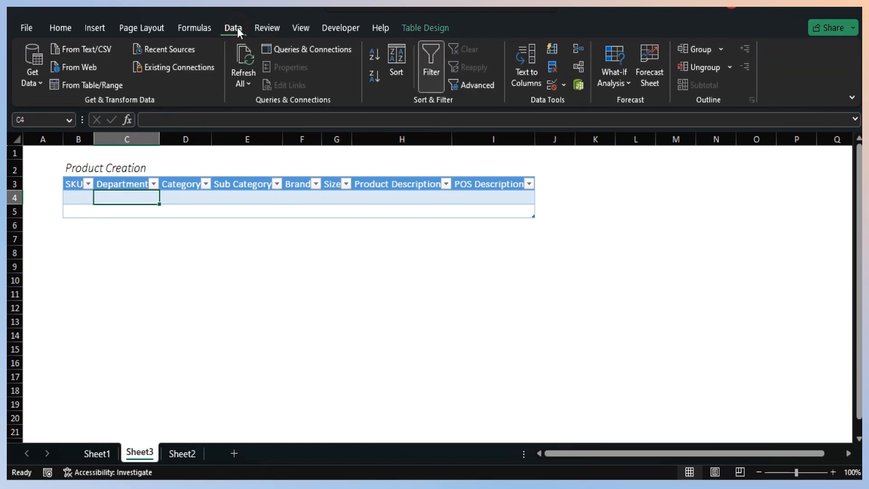
click(565, 84)
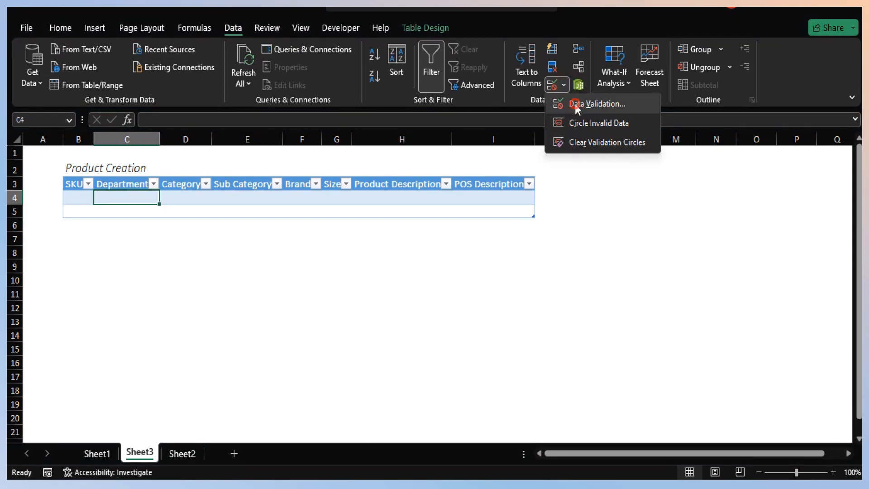
click(576, 107)
click(362, 159)
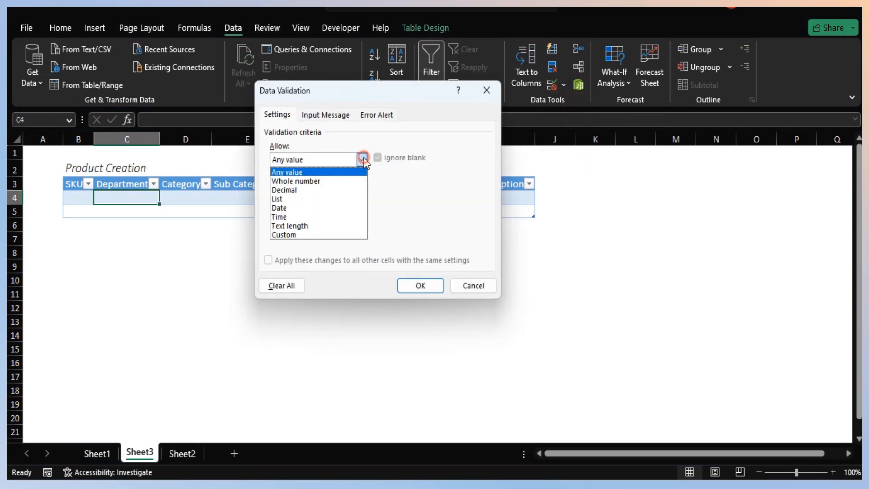
click(322, 199)
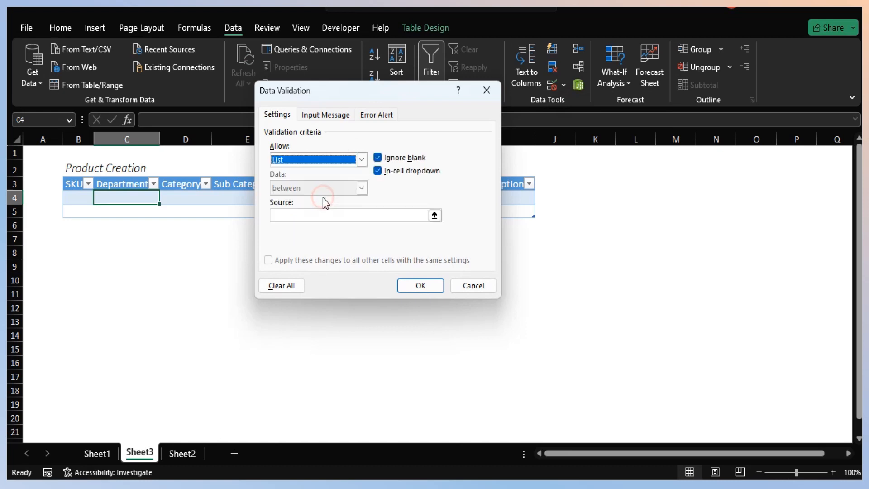
click(434, 216)
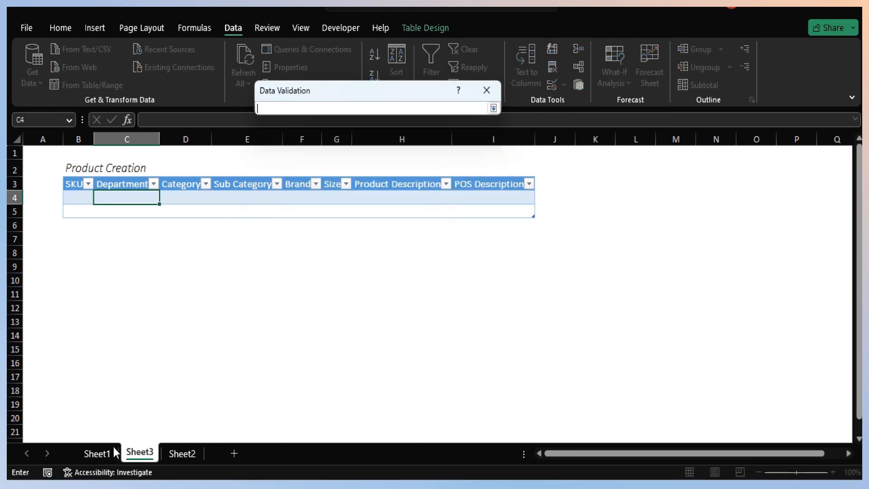
click(177, 454)
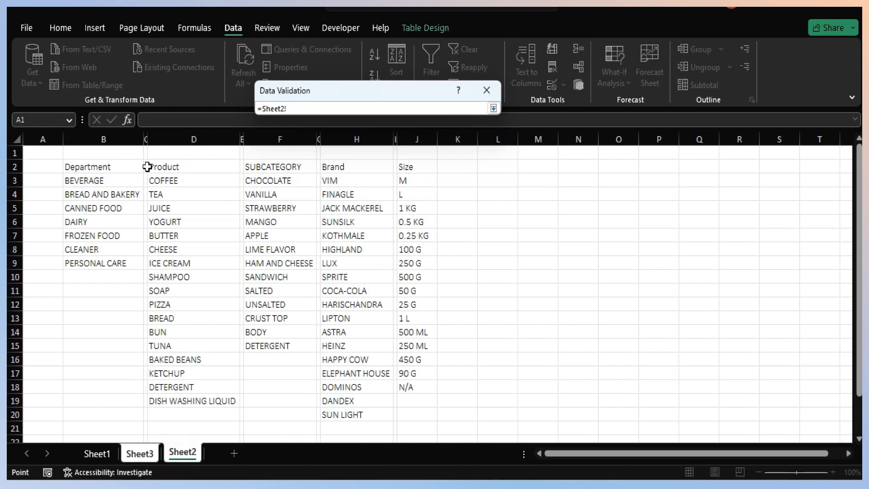
drag(108, 183, 93, 267)
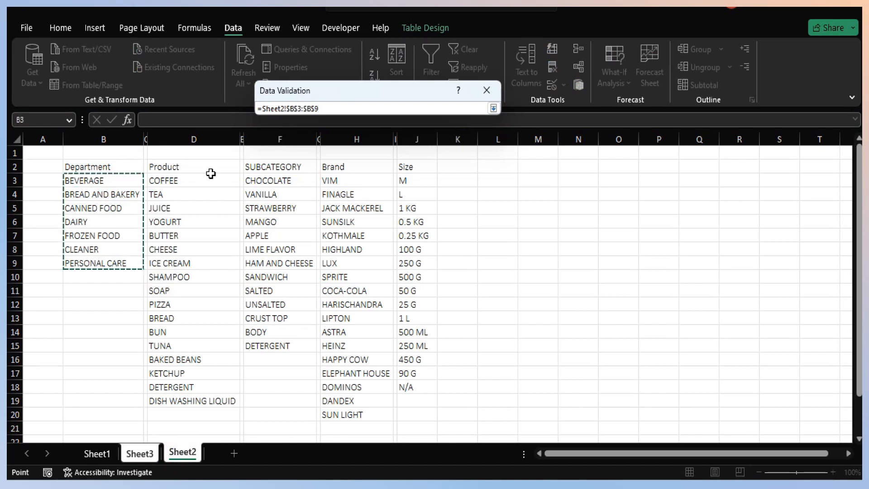
click(493, 109)
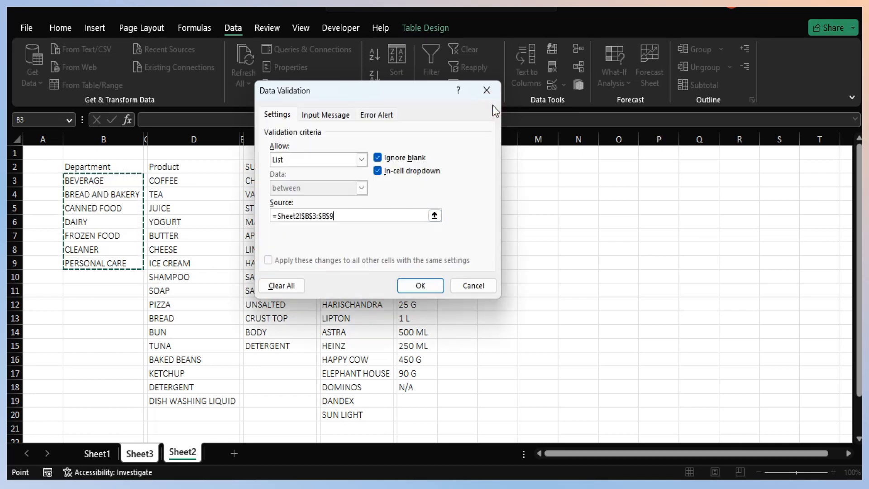
click(421, 287)
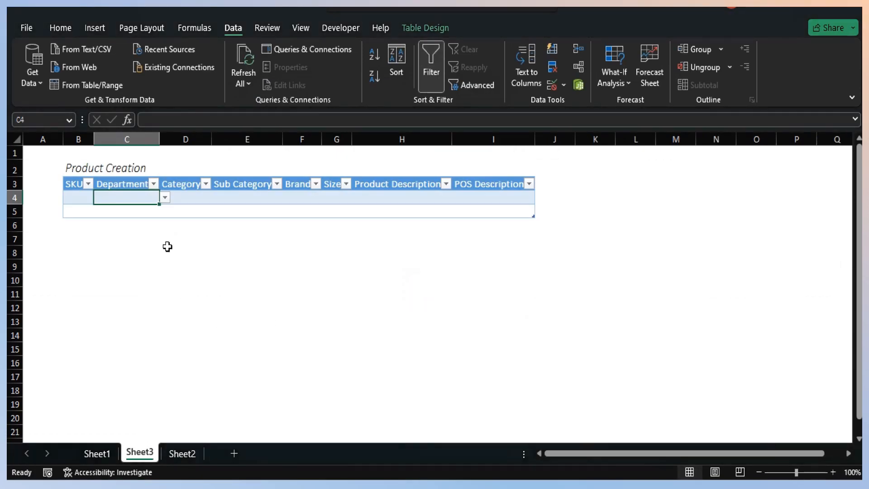
click(166, 197)
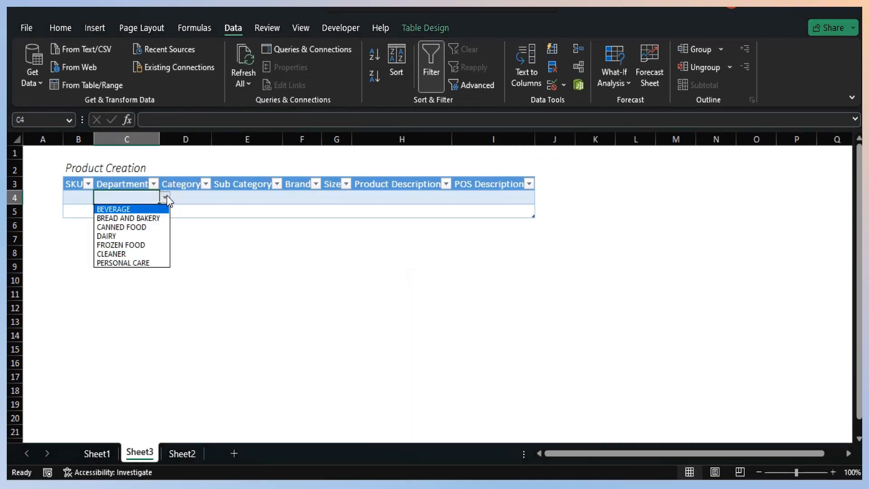
click(205, 198)
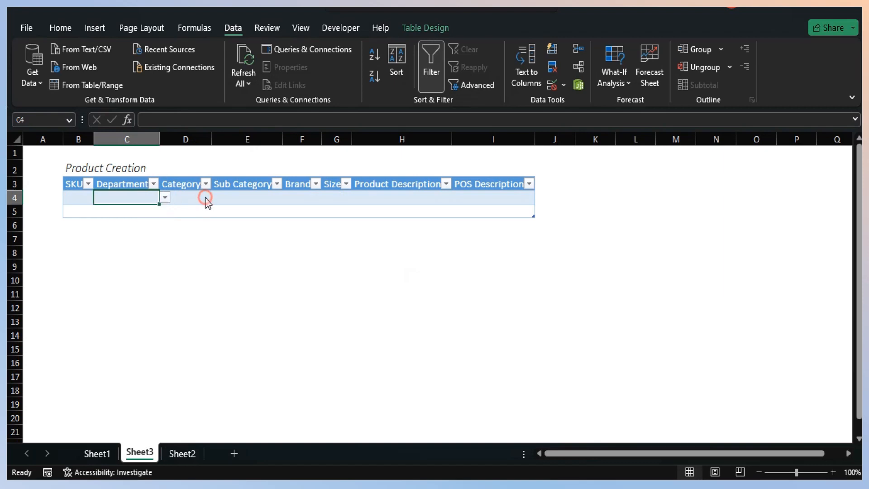
click(205, 197)
text(=)
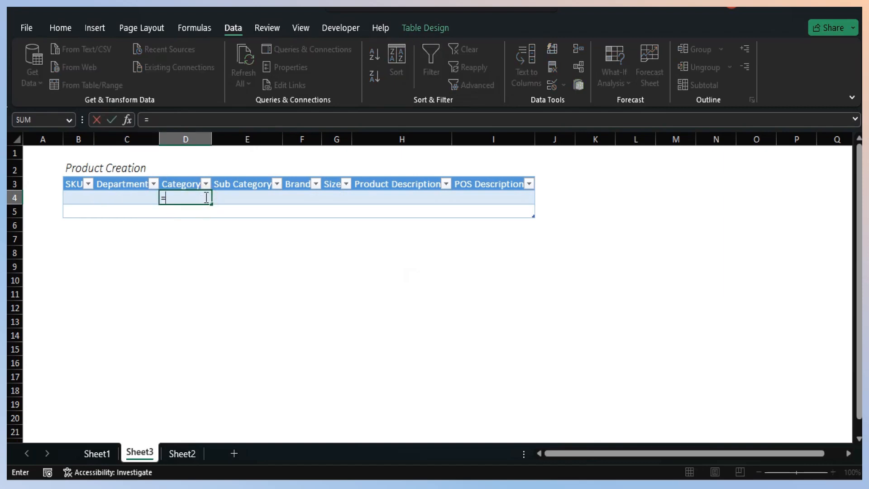
key(BackSpace)
key(Escape)
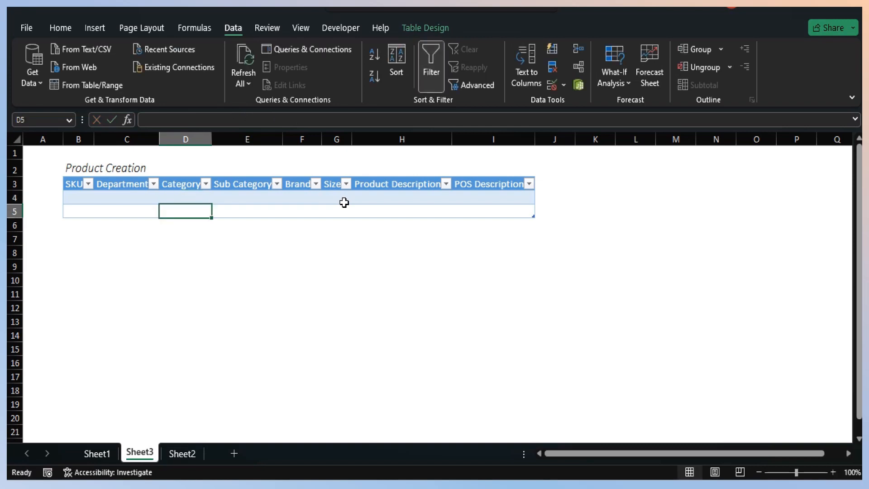
Add List data validation to Category cell D4, using the product list in Sheet2 D3:D19 as source through the named range =category
click(552, 85)
click(361, 159)
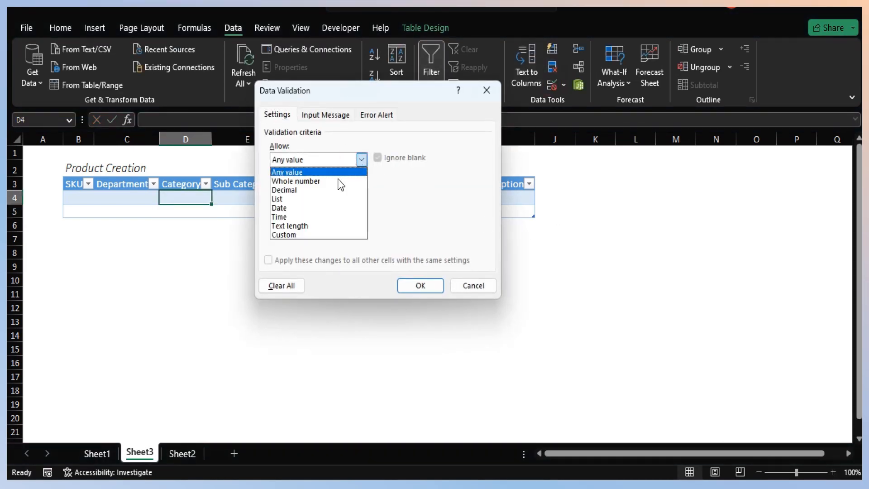
click(311, 199)
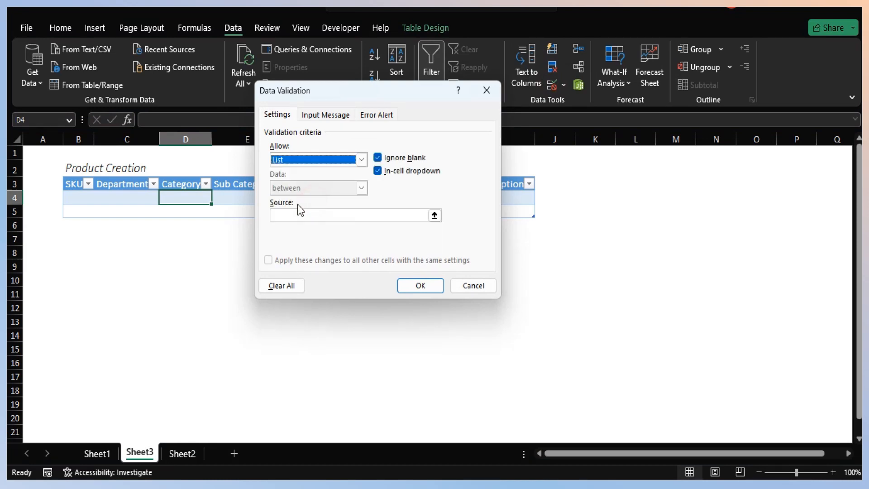
click(435, 216)
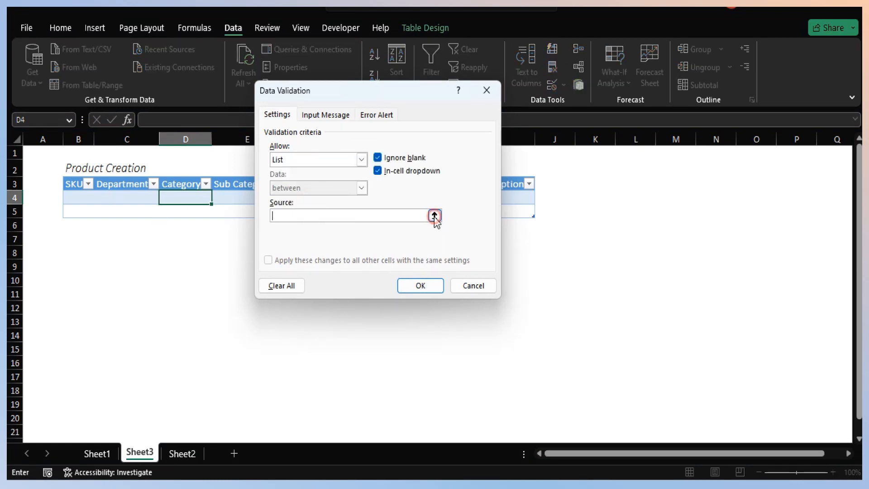
click(175, 454)
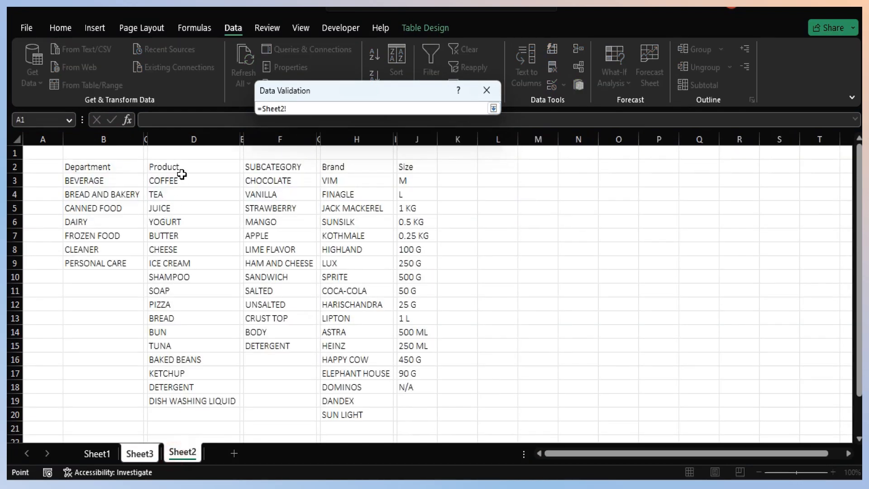
drag(178, 179, 176, 400)
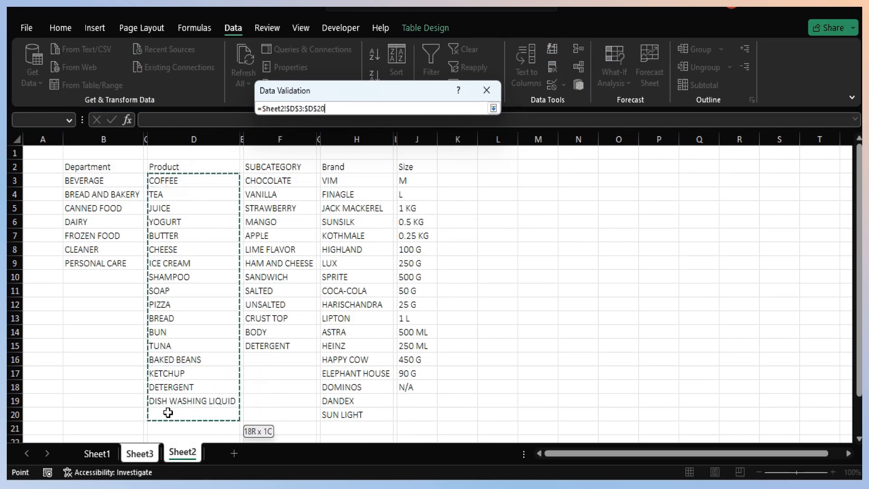
key(ctrl+a)
text(=category)
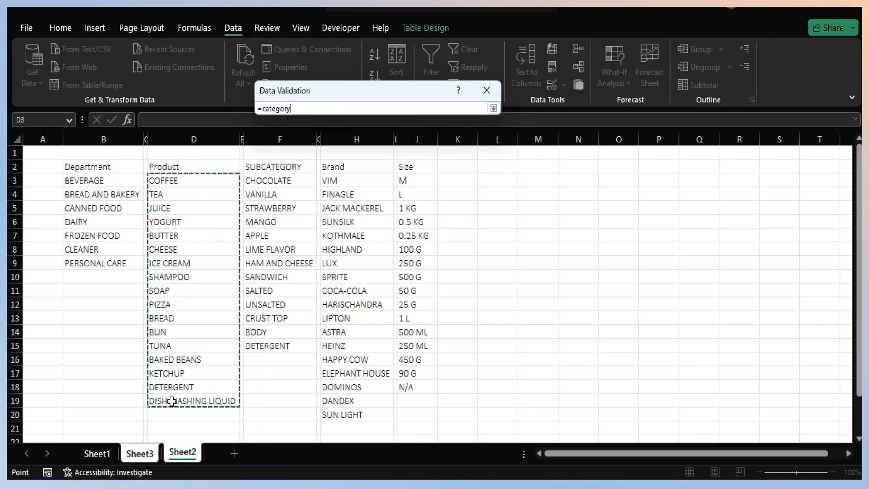
click(493, 107)
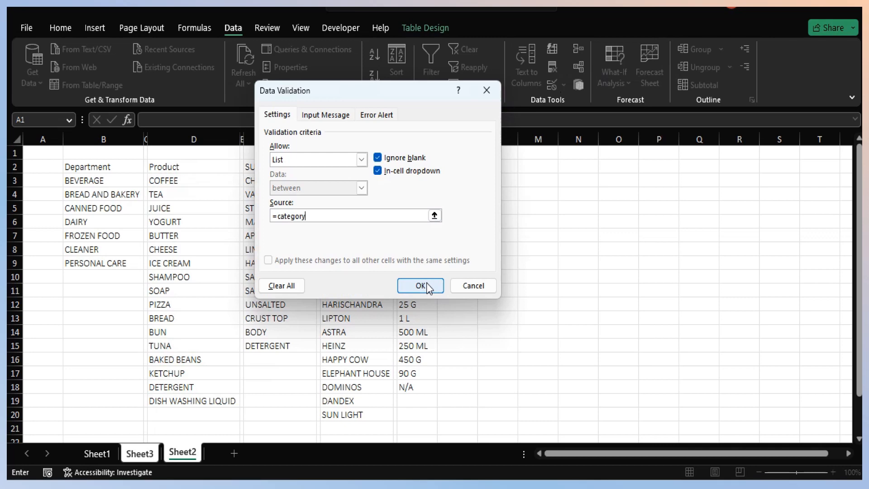
click(426, 282)
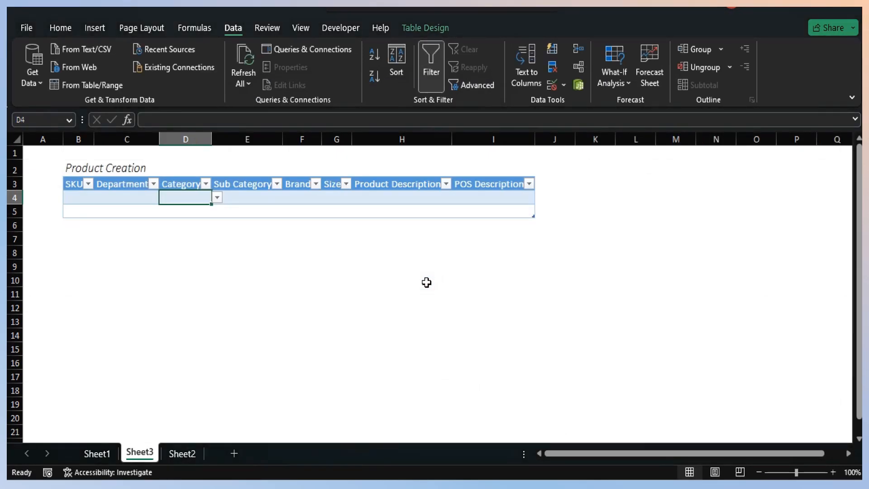
Add List data validation to Sub Category cell E4 with source =Sheet2!$F$3:$F$15
click(258, 198)
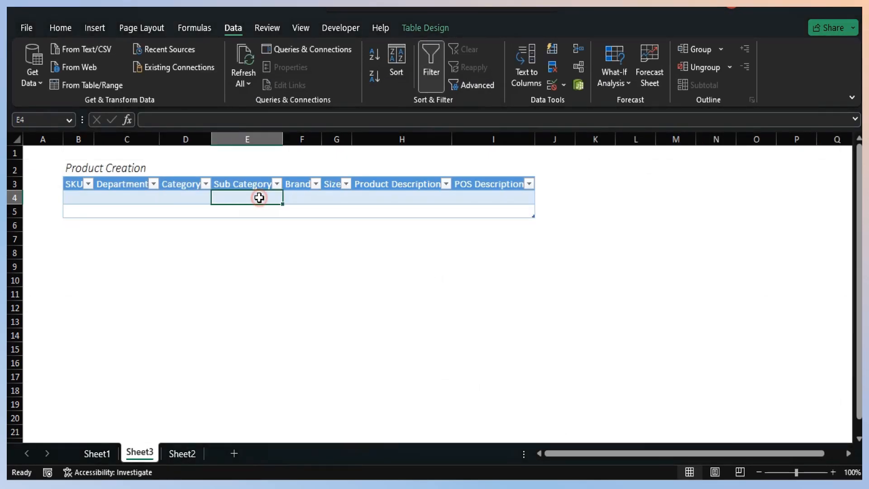
click(563, 84)
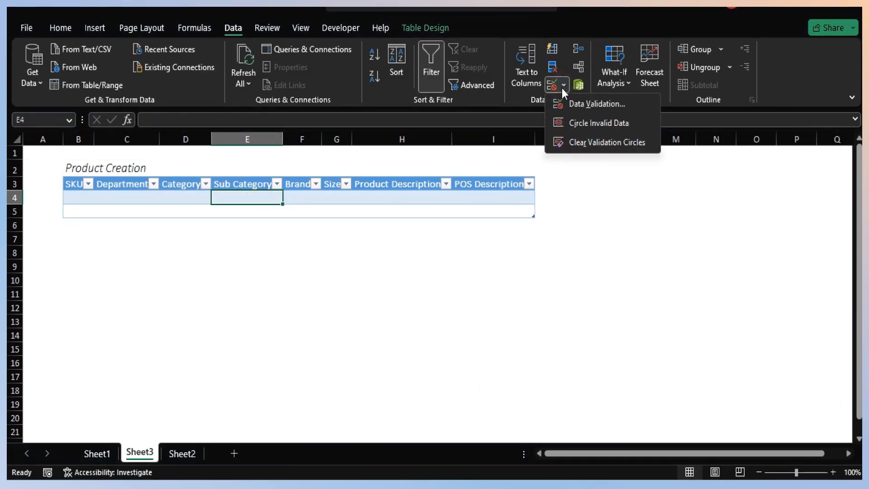
click(595, 105)
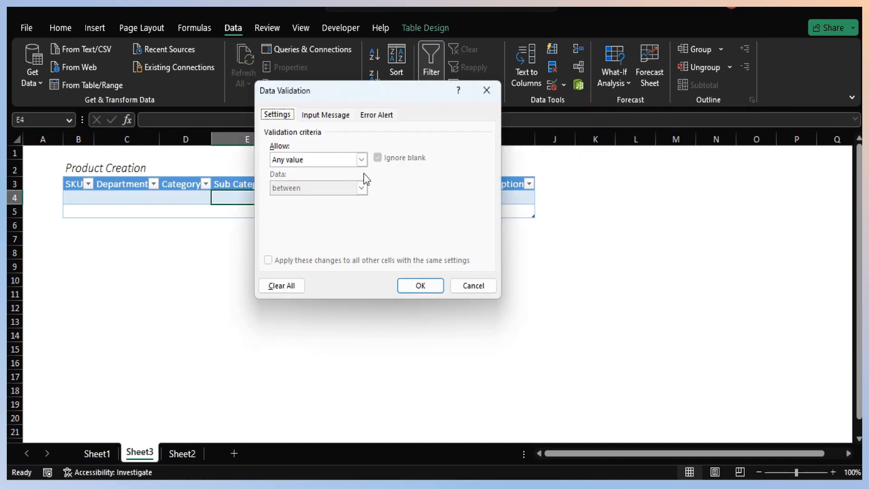
click(362, 159)
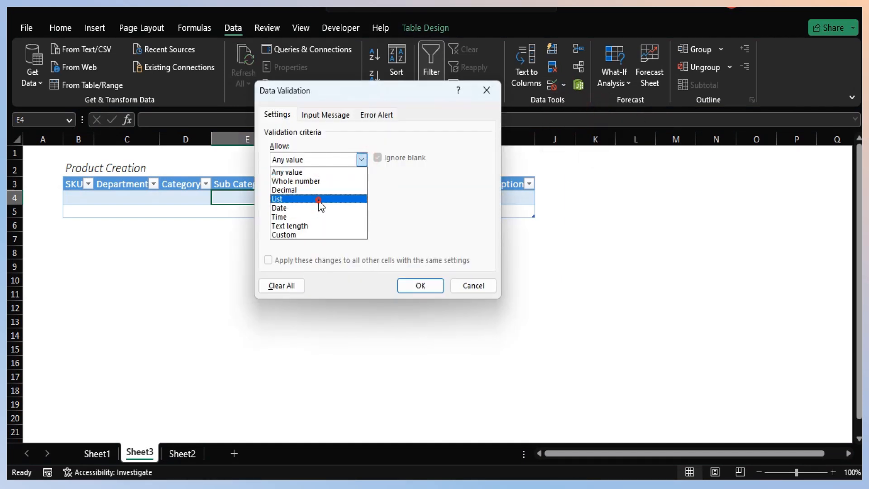
click(319, 201)
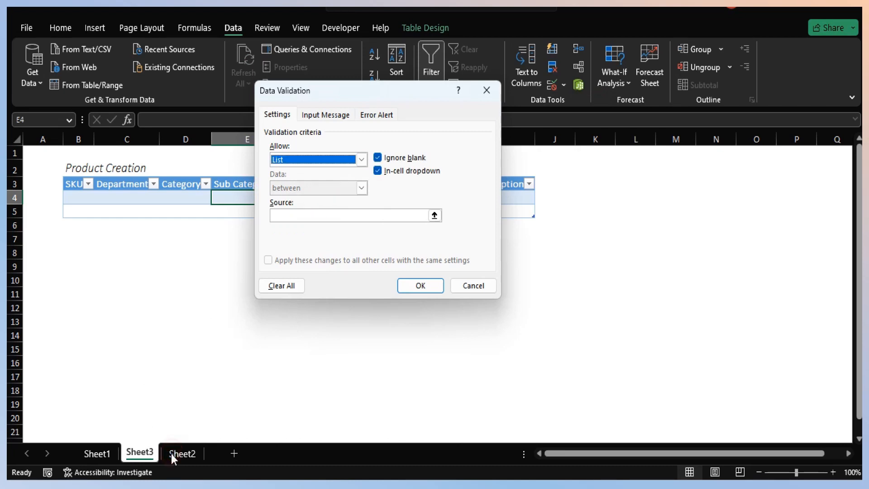
click(435, 215)
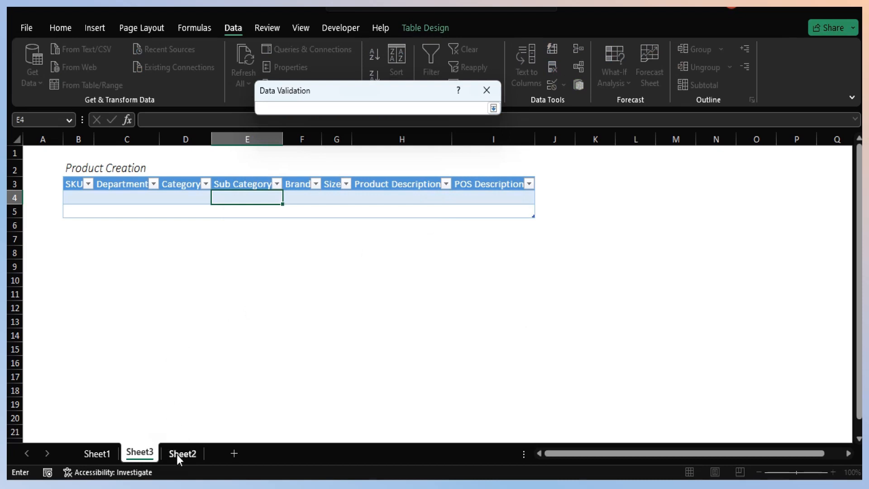
click(177, 454)
drag(271, 180, 259, 344)
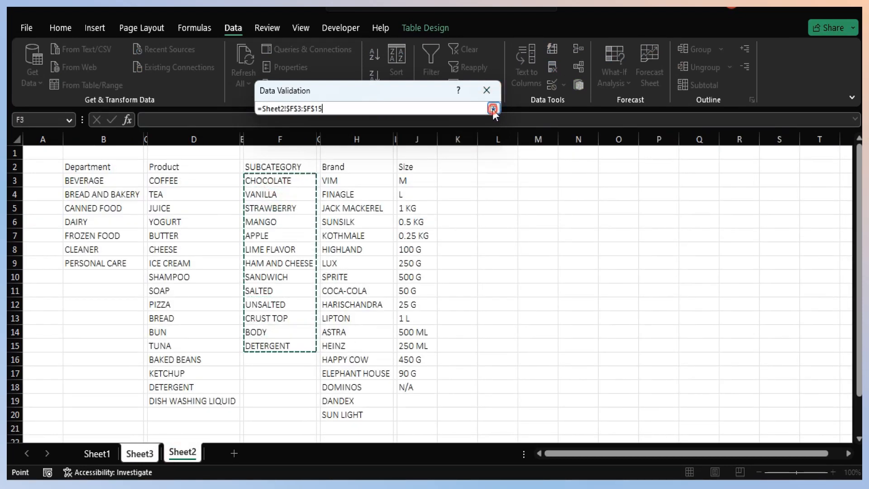
click(492, 109)
click(425, 286)
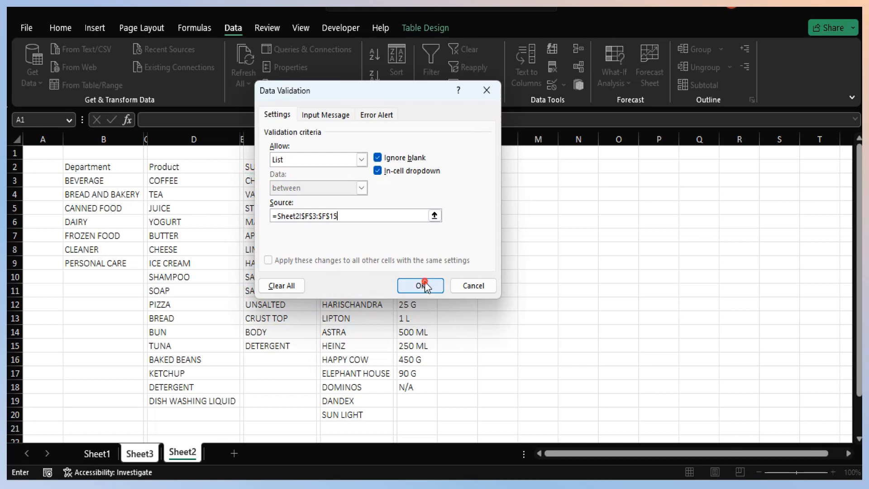
Add List data validation to Brand cell F4 with source =Sheet2!$H$3:$H$20
click(306, 197)
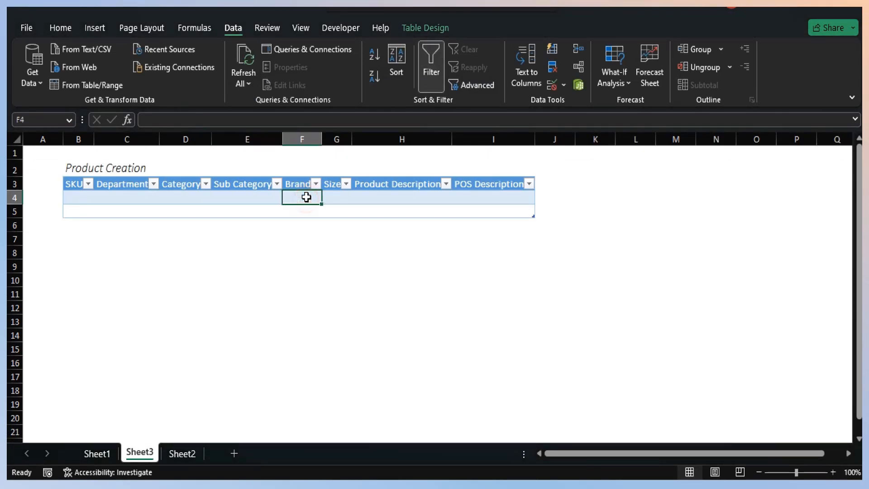
click(564, 85)
click(578, 106)
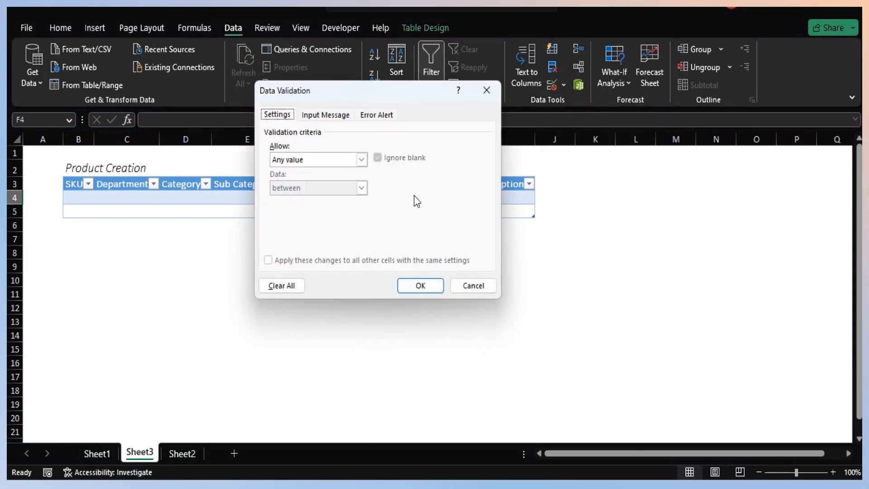
click(361, 159)
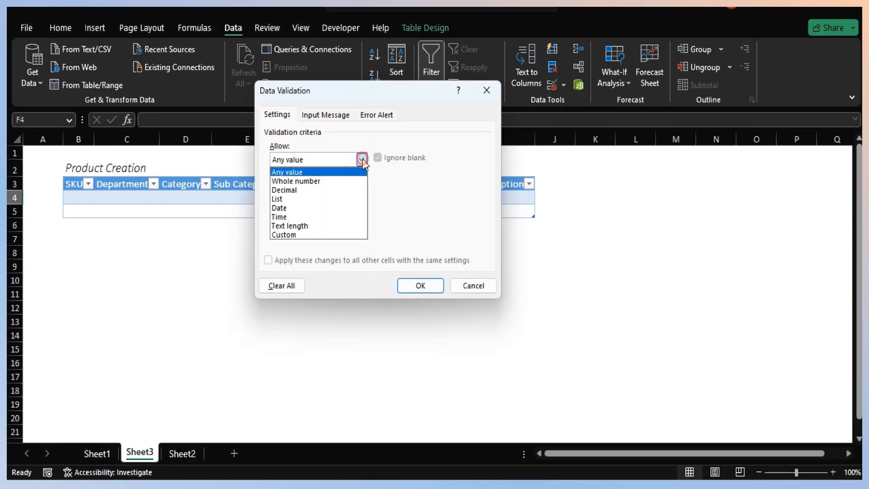
click(326, 199)
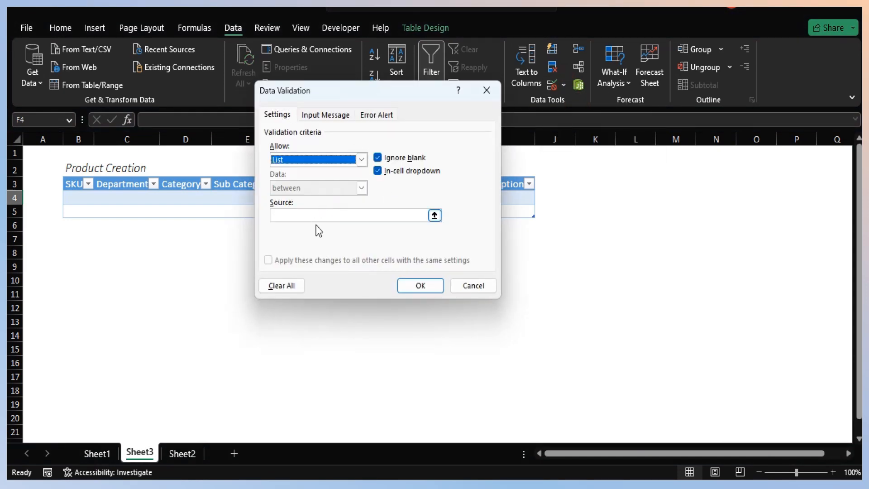
click(434, 216)
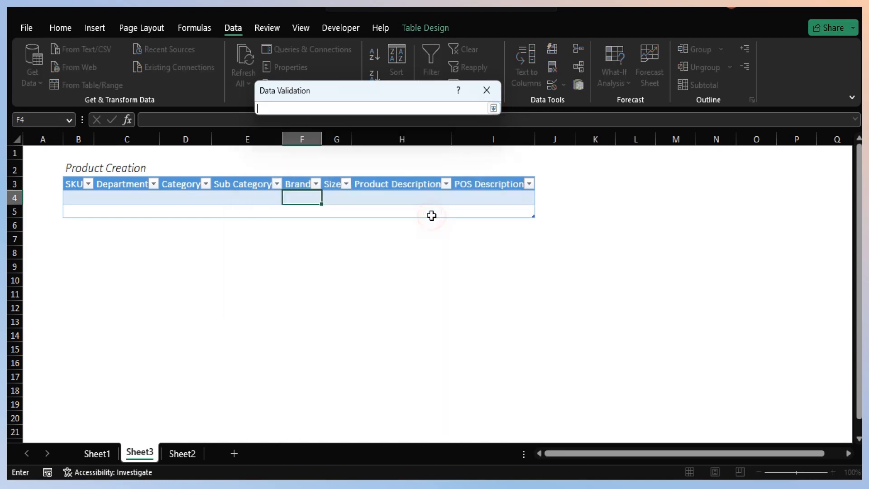
click(187, 454)
drag(360, 181, 352, 414)
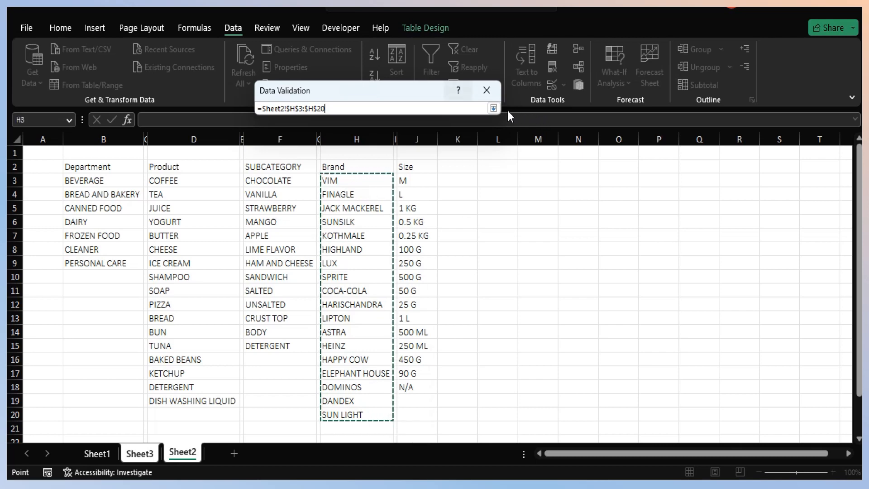
click(494, 107)
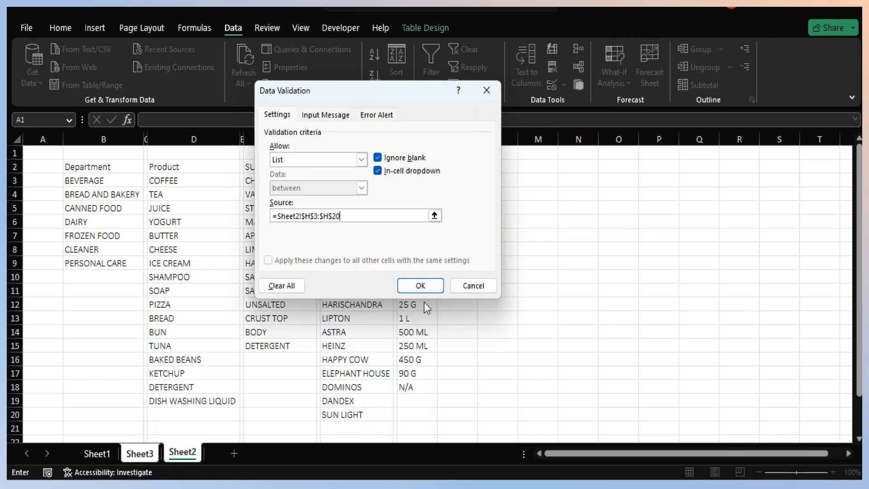
click(421, 286)
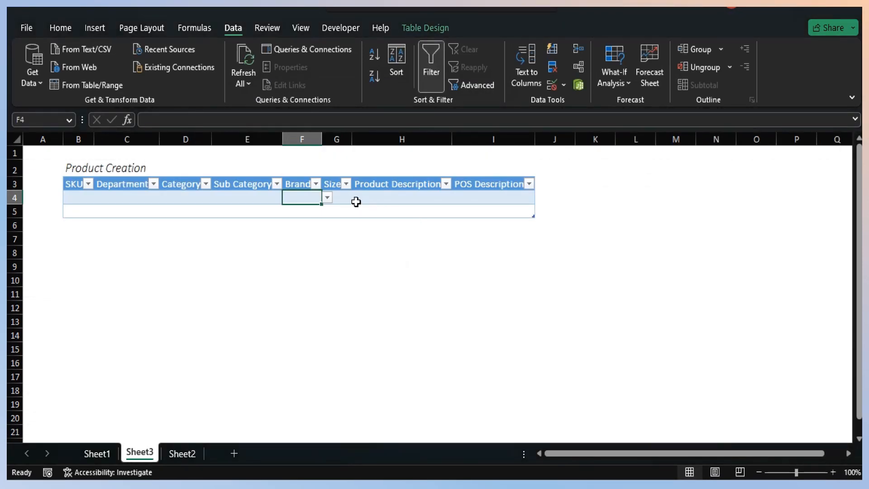
Add List data validation to Size cell G4 with source =Sheet2!$J$3:$J$18
click(345, 196)
click(564, 85)
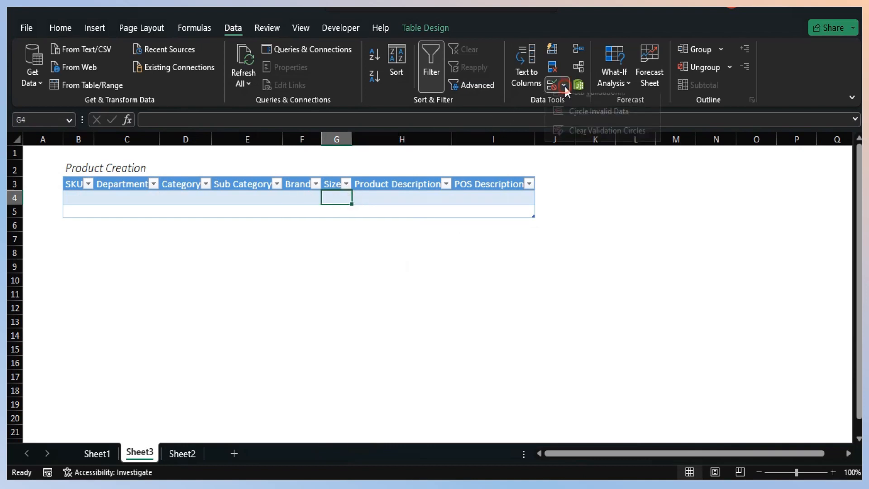
click(571, 101)
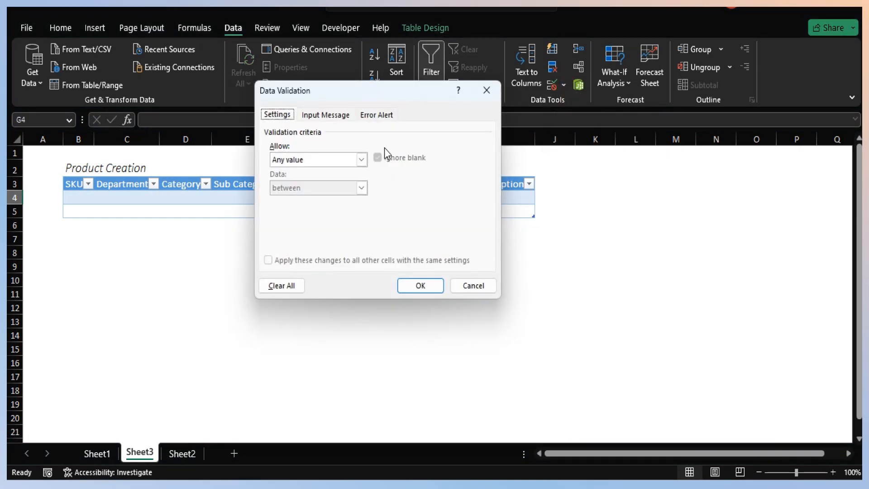
click(360, 159)
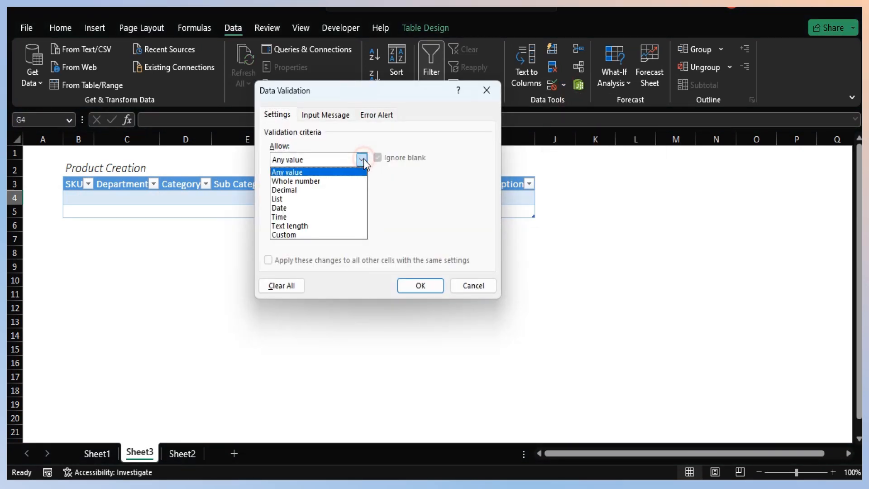
click(327, 198)
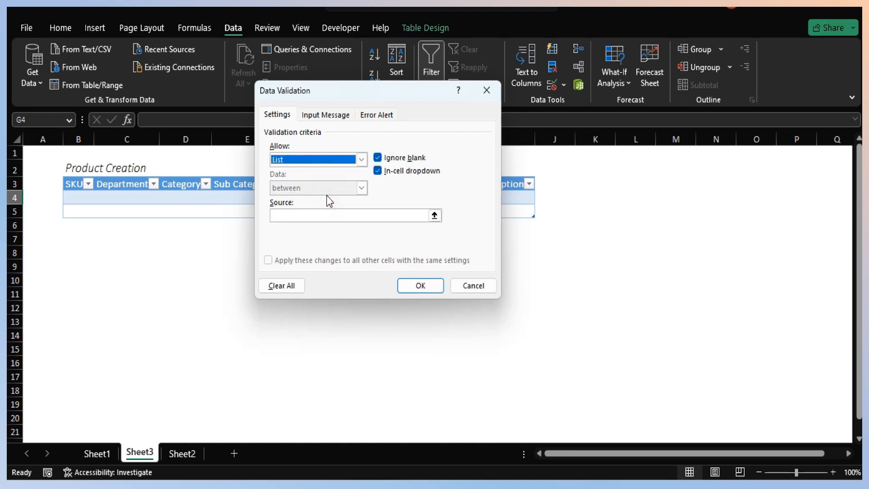
click(434, 215)
click(188, 452)
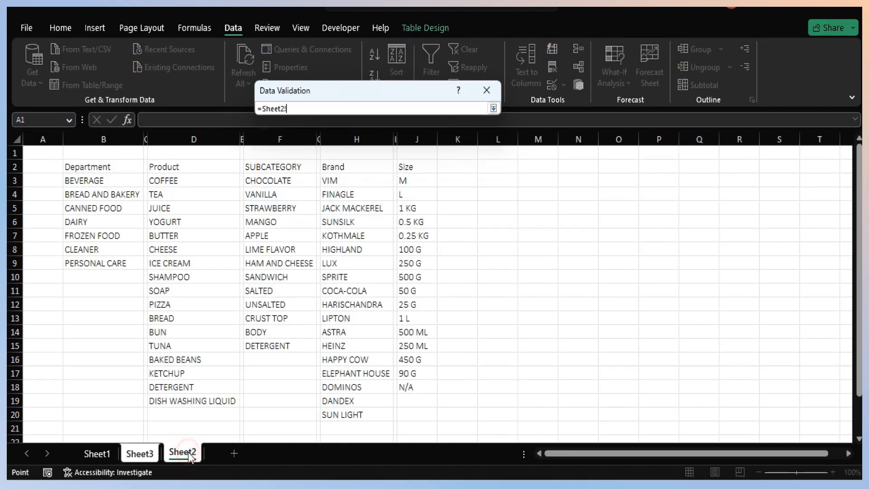
click(402, 182)
drag(403, 181, 406, 387)
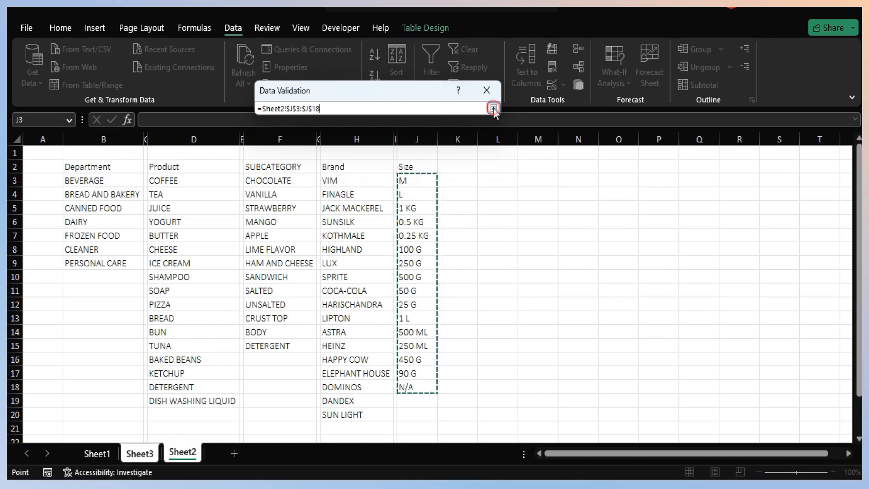
click(493, 108)
click(412, 285)
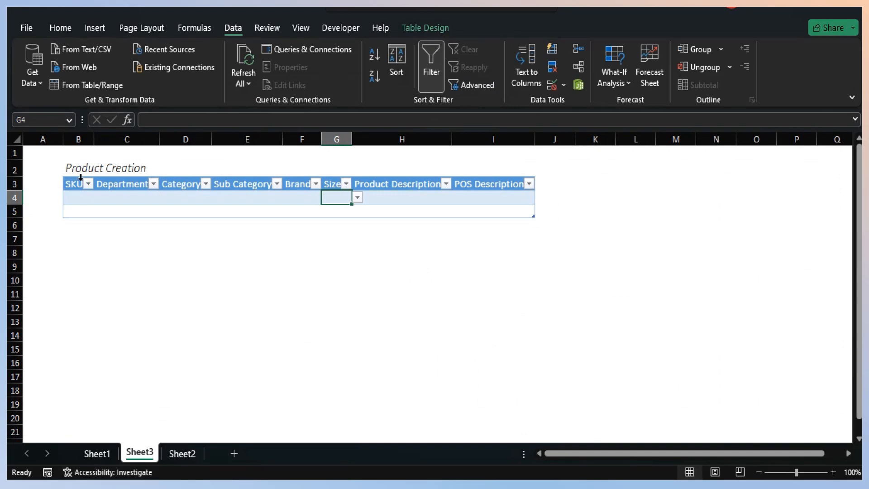
Copy the dropdown cells C4:G4, Department through Size, into the row below starting at C5
click(117, 198)
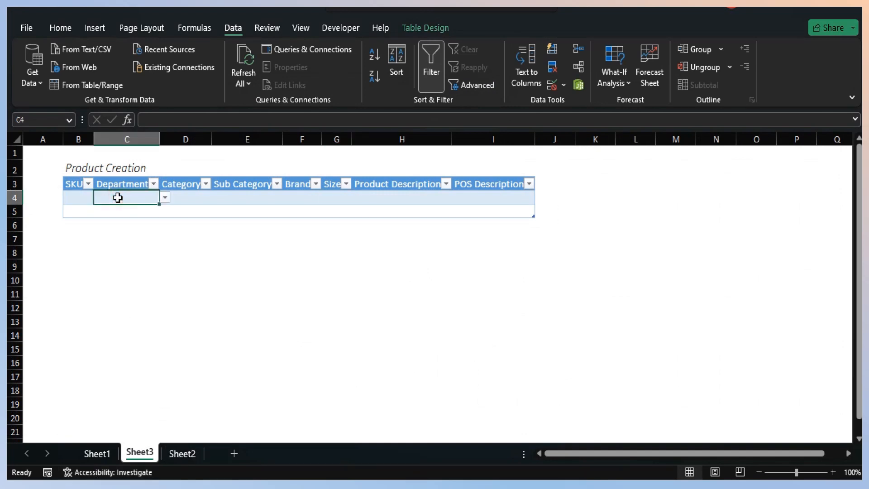
key(shift+Right)
key(shift+Right)
key(shift+Right)
key(shift+Right)
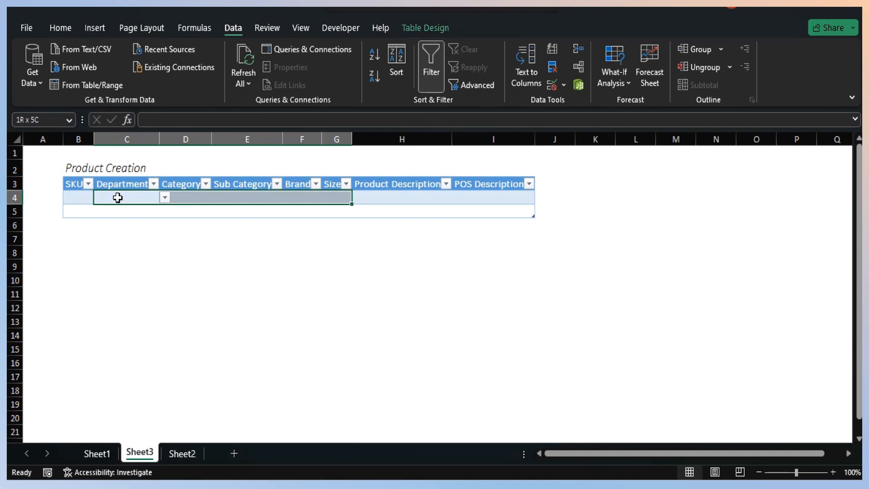
key(ctrl+c)
key(Down)
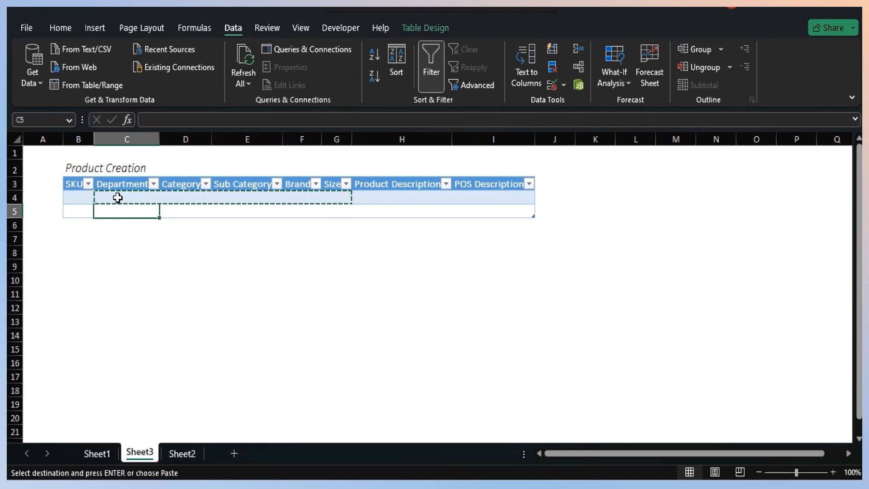
key(Return)
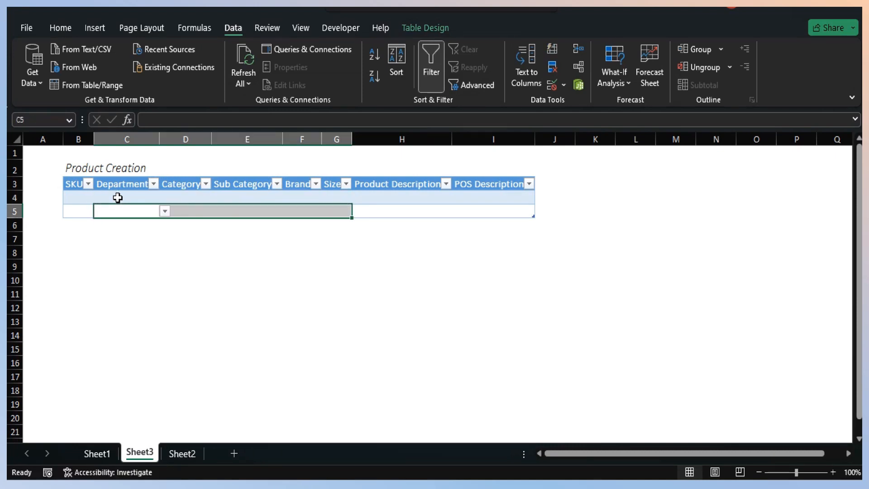
click(118, 198)
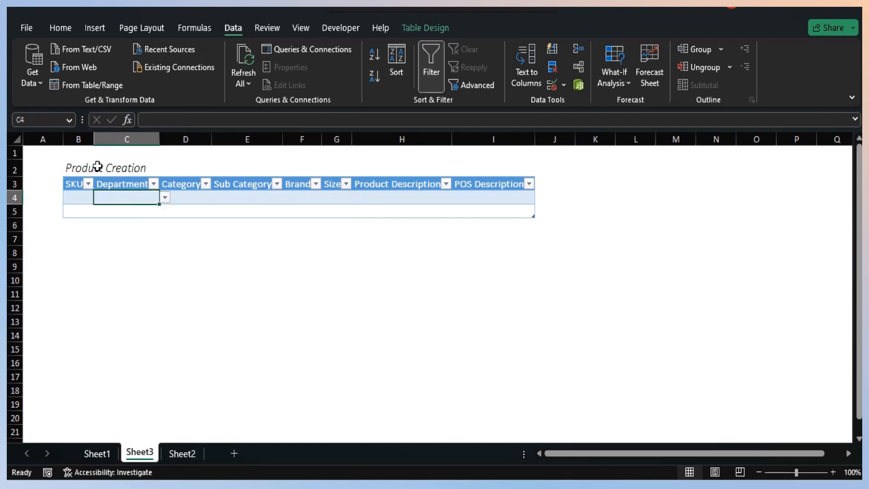
click(399, 195)
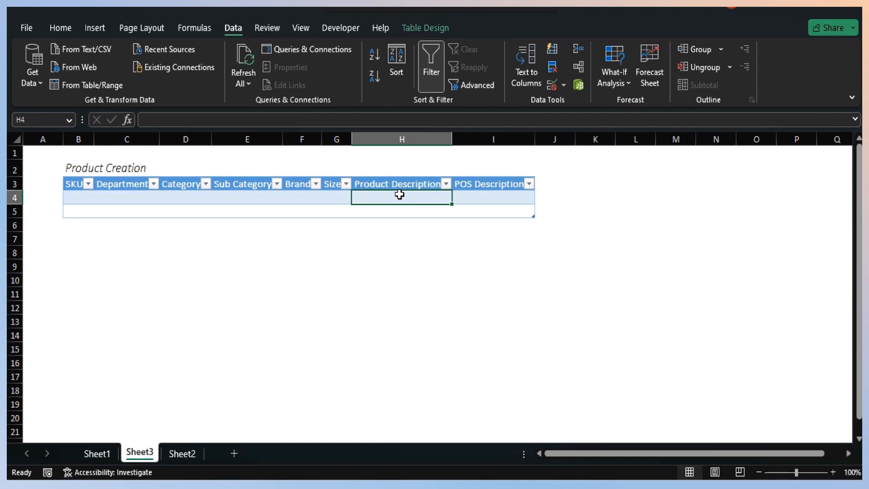
text(=)
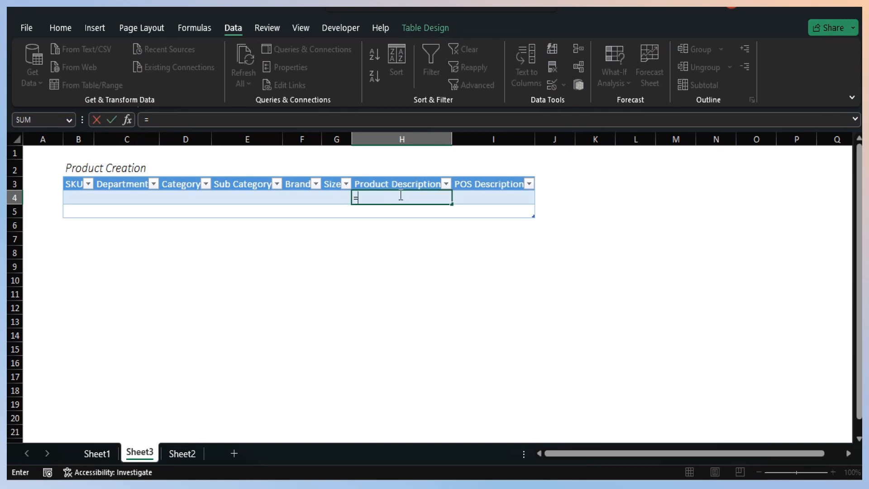
key(Left)
key(Left)
key(Left)
key(Left)
key(Left)
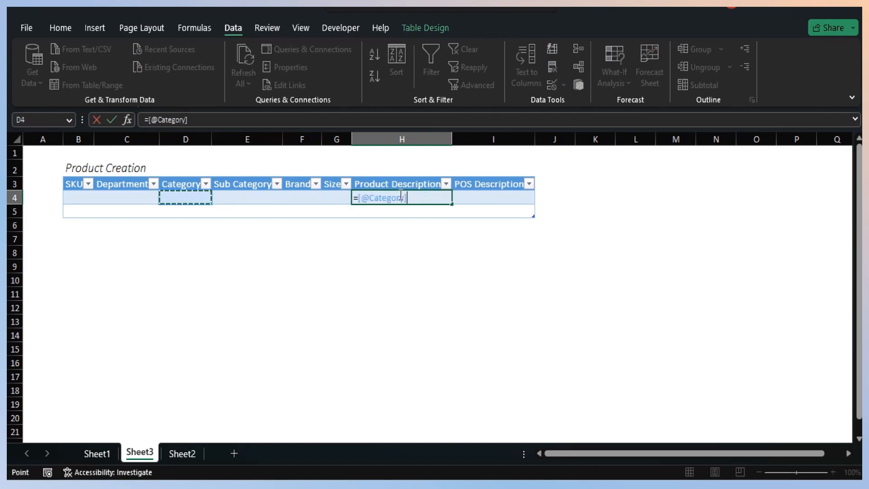
text(&)
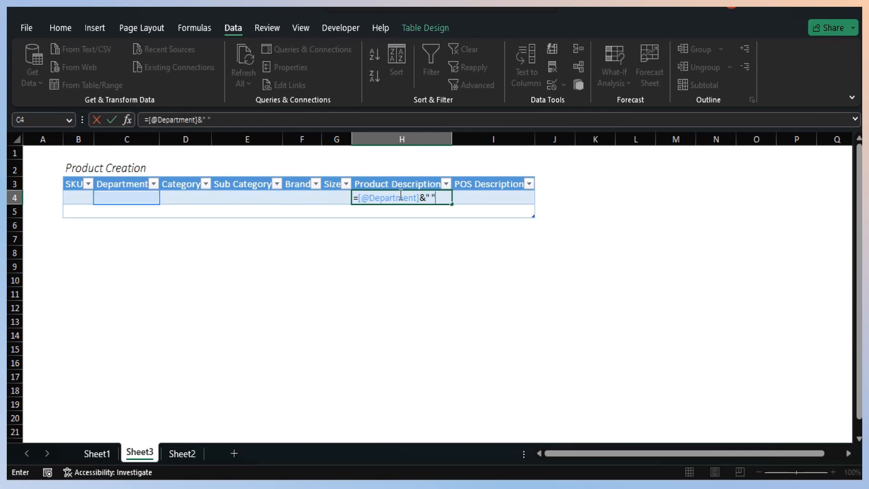
text(" "&)
key(Left)
key(Left)
key(Left)
key(Left)
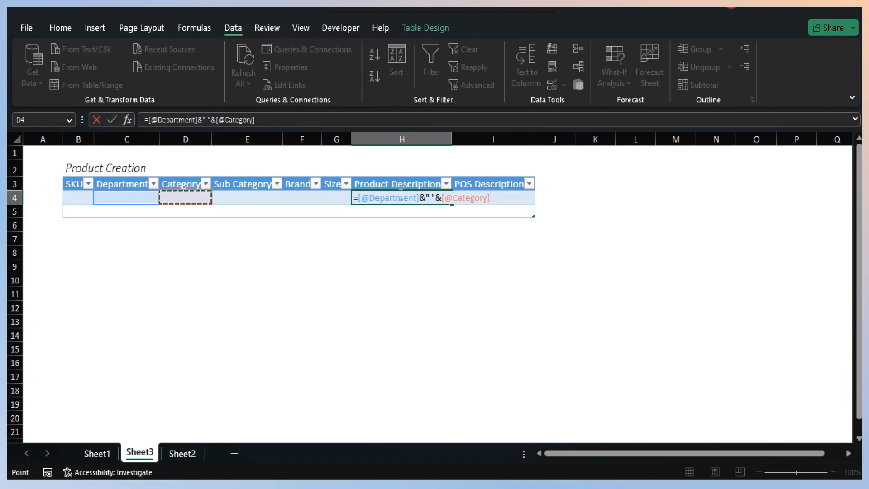
text(&" ")
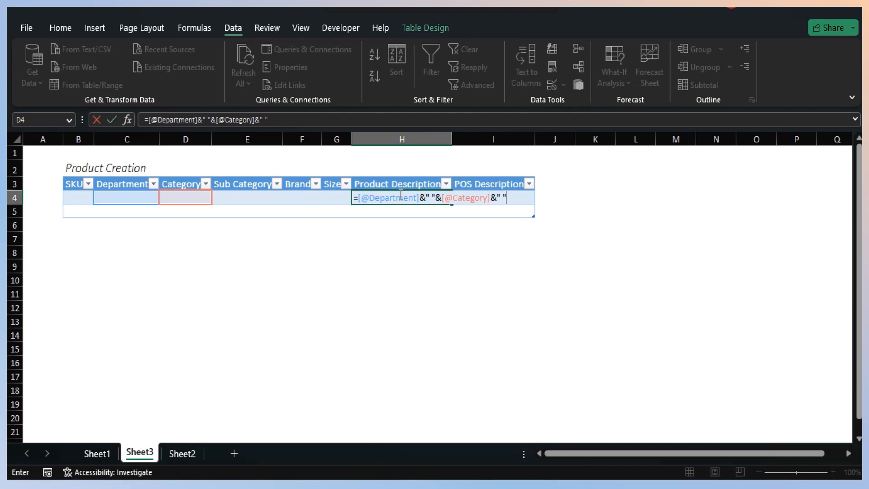
text(&)
click(248, 196)
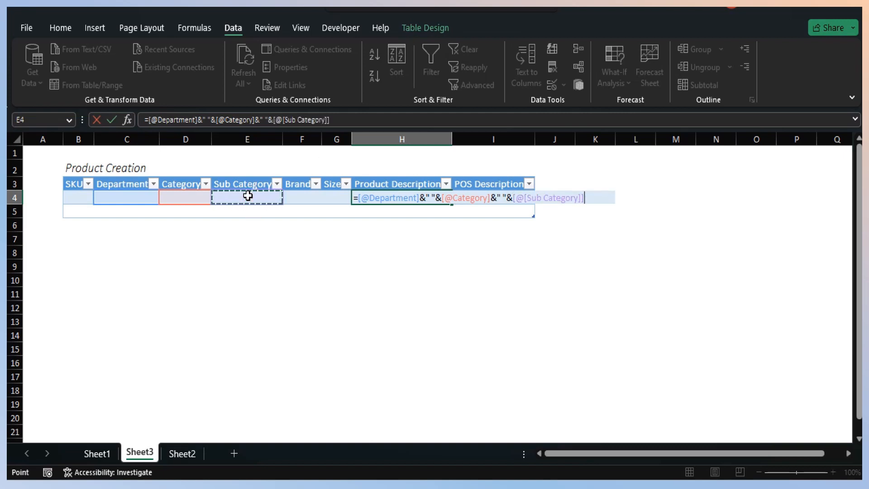
text(&)
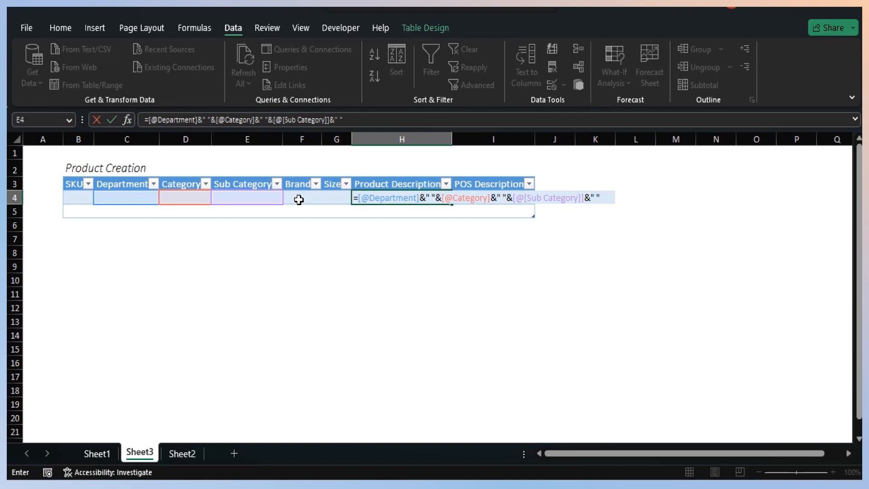
text(&)
click(295, 197)
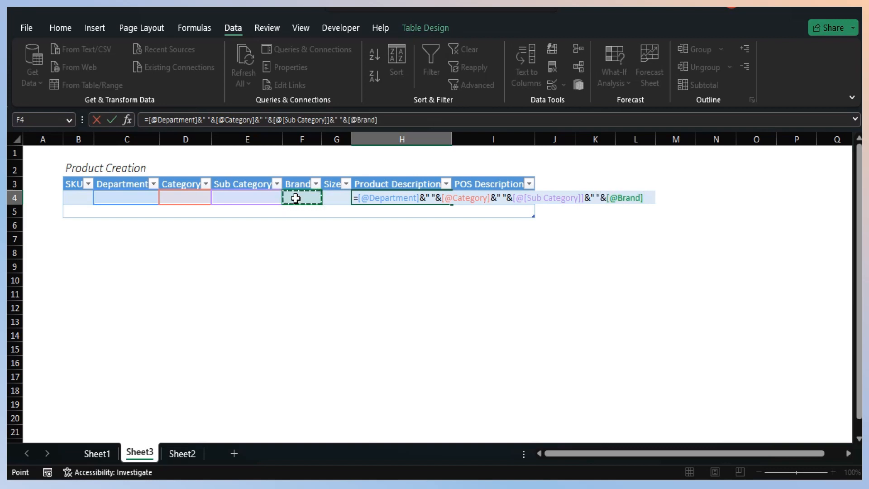
text(&" ")
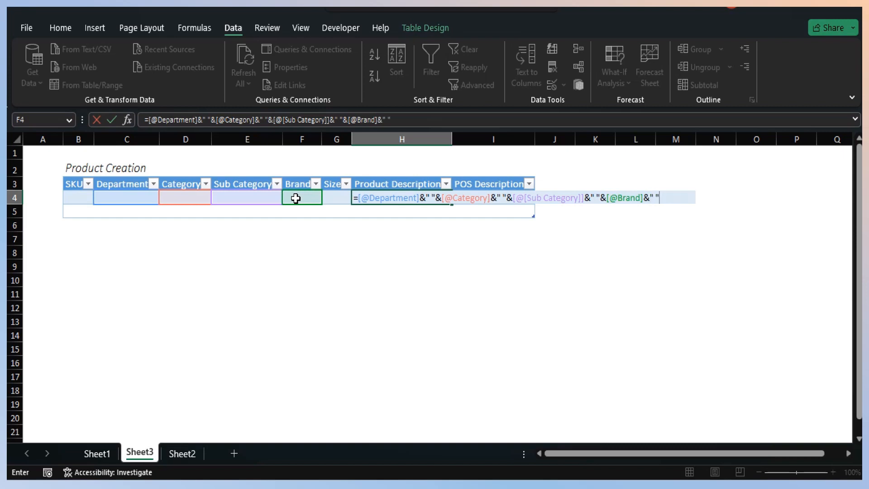
text(&)
click(334, 195)
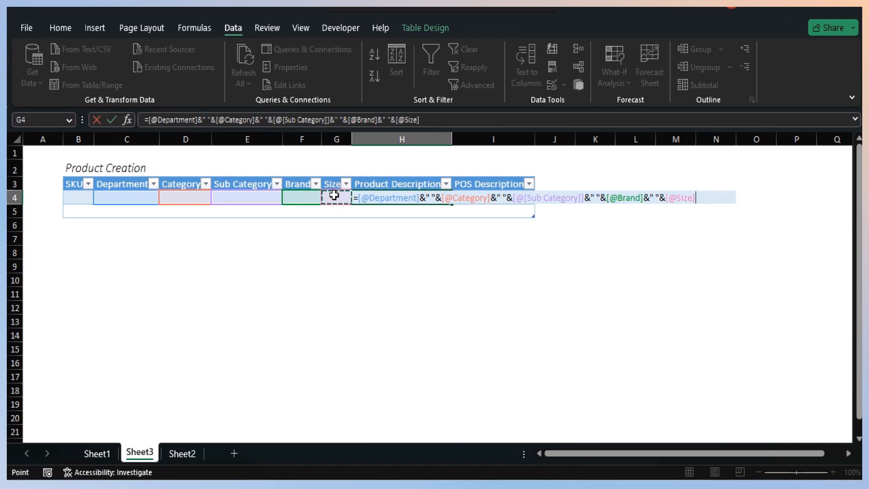
key(ctrl+Return)
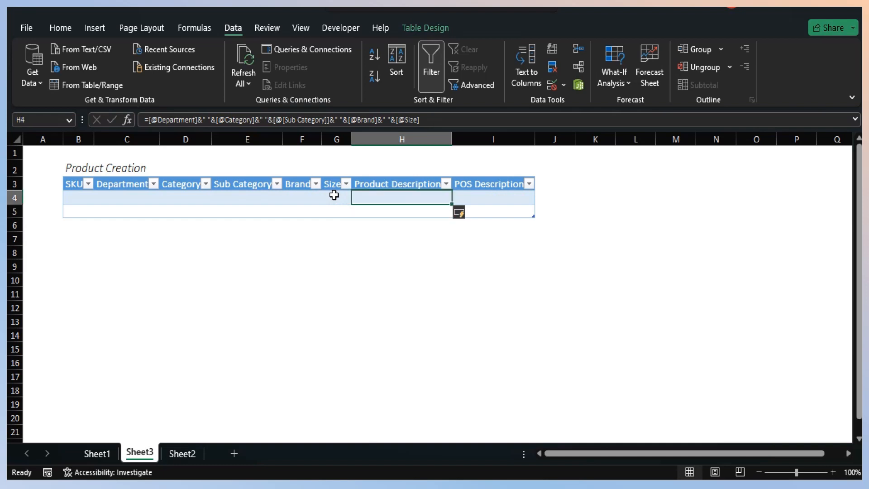
Enter SKU 0001 in cell B4 of the first product row
key(Left)
key(Left)
key(Left)
key(Left)
key(Left)
key(Left)
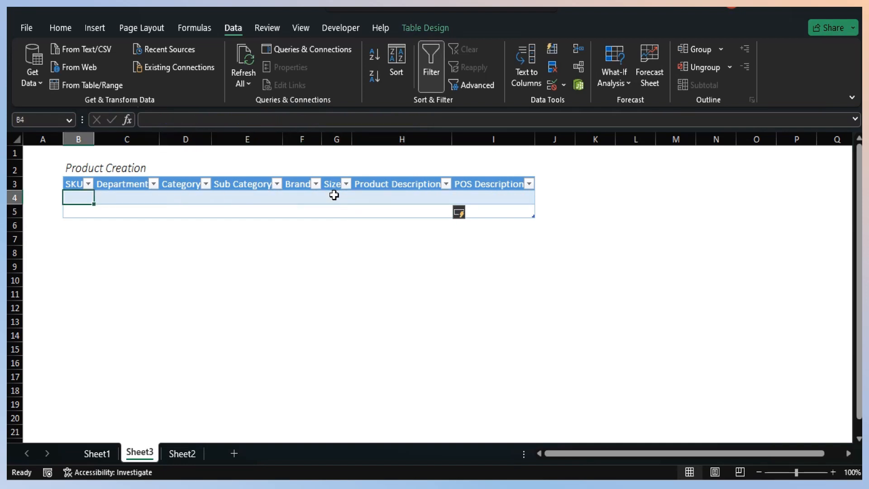
text(000)
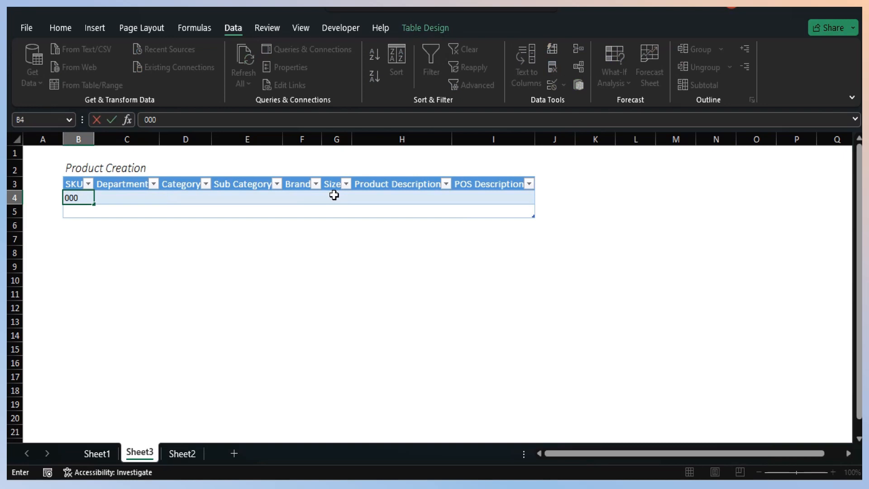
text(1)
key(Return)
key(Up)
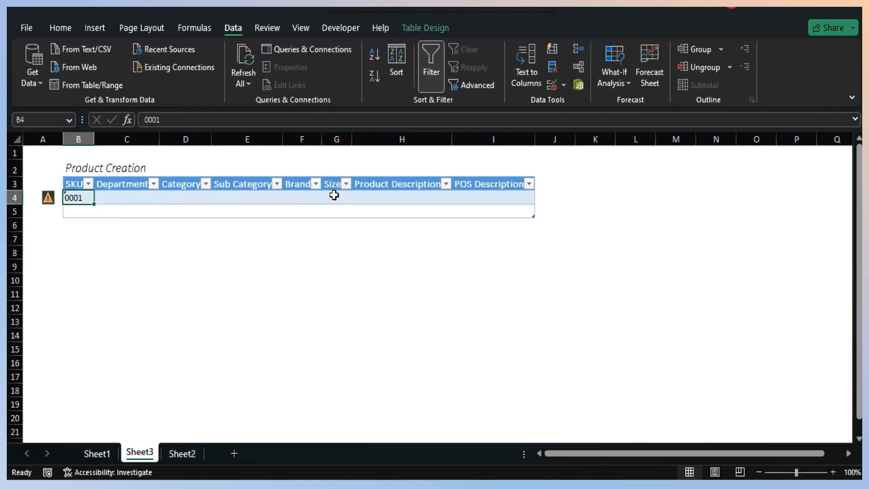
Enter 0001 in cell H2 outside the table as a test, and clear it
key(Left)
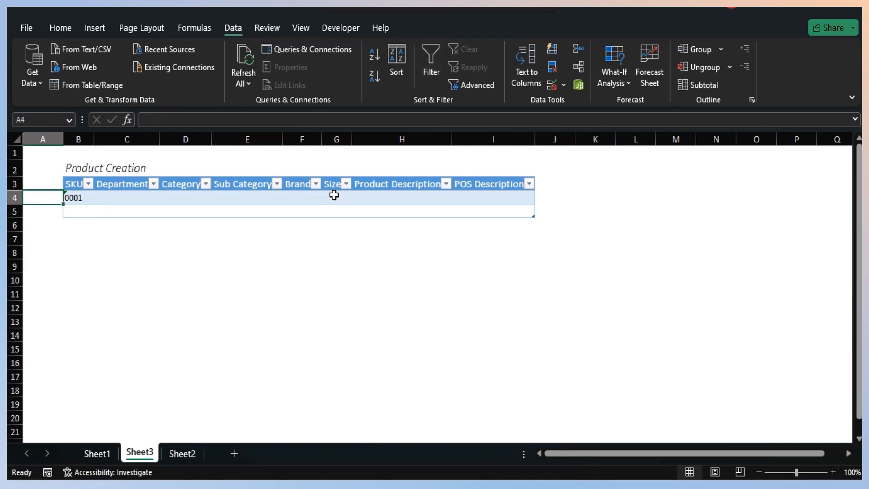
key(Right)
key(Up)
key(Up)
key(Right)
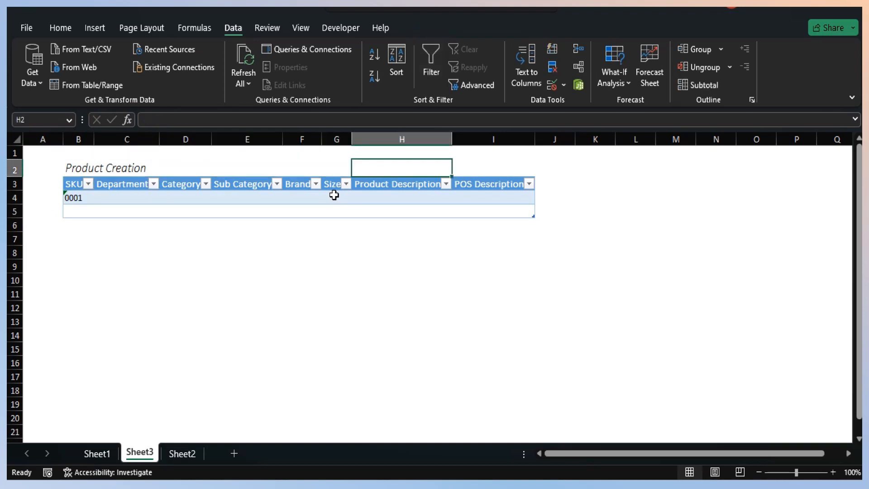
text(0001)
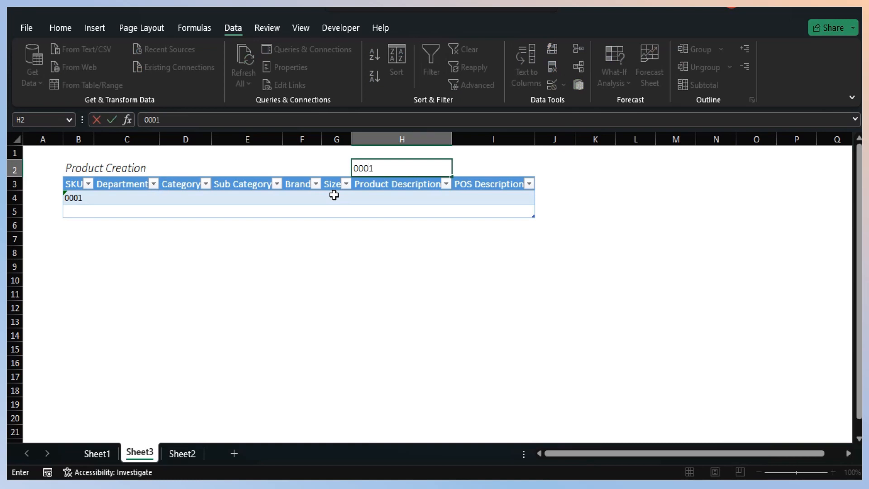
key(Return)
key(Up)
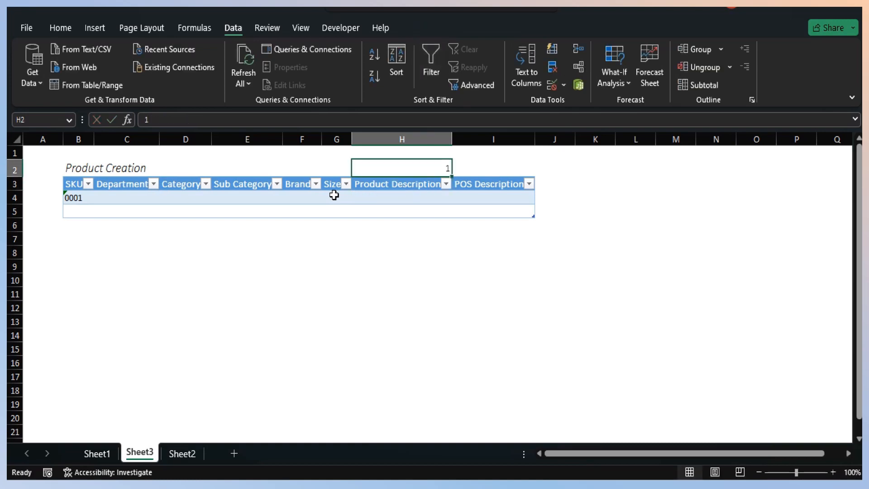
Set the Department in C4 to BEVERAGE from its dropdown list
key(Down)
key(Down)
key(Left)
key(Left)
key(Left)
key(Left)
key(Left)
key(Left)
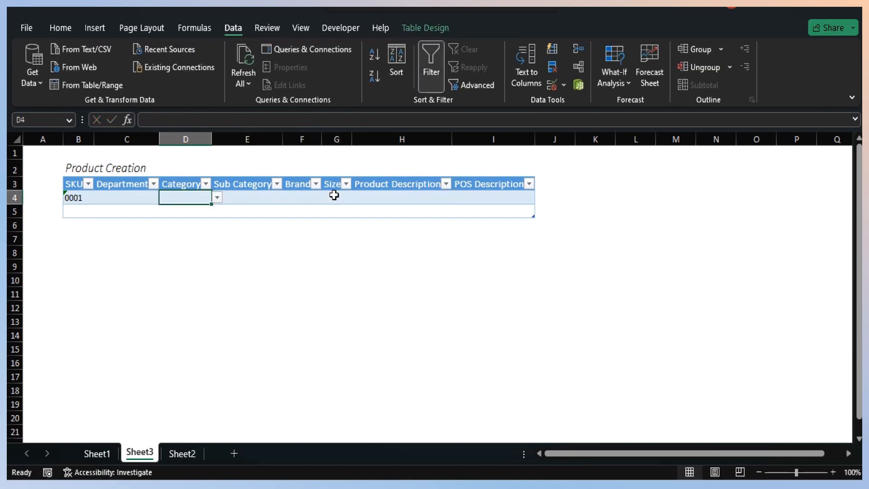
key(Right)
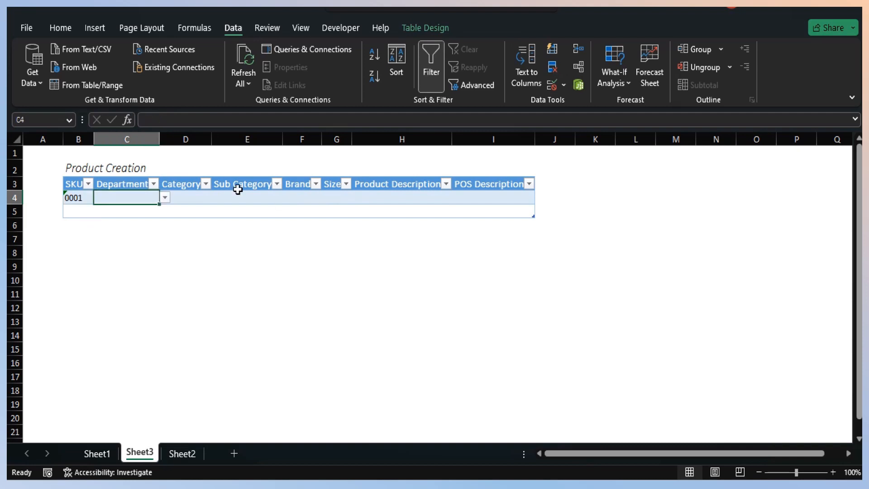
click(166, 198)
click(150, 209)
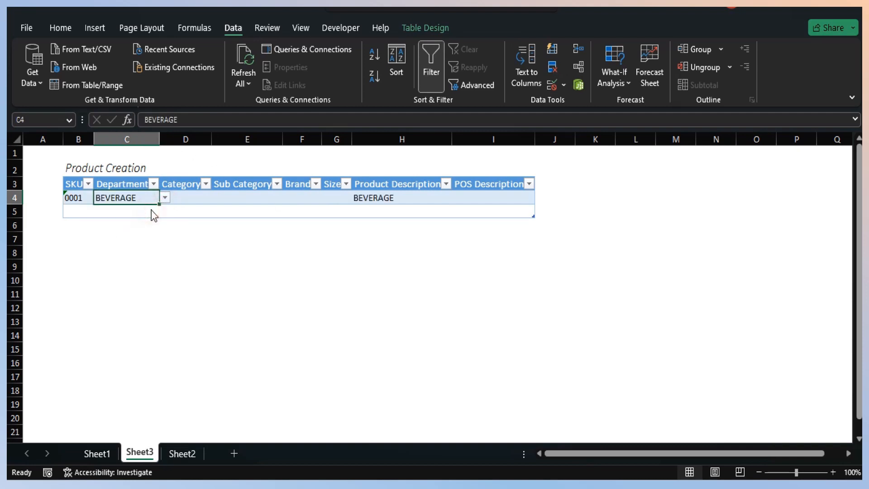
Choose JUICE as the Category in D4 and STRAWBERRY as the Sub Category in E4
click(200, 199)
click(216, 198)
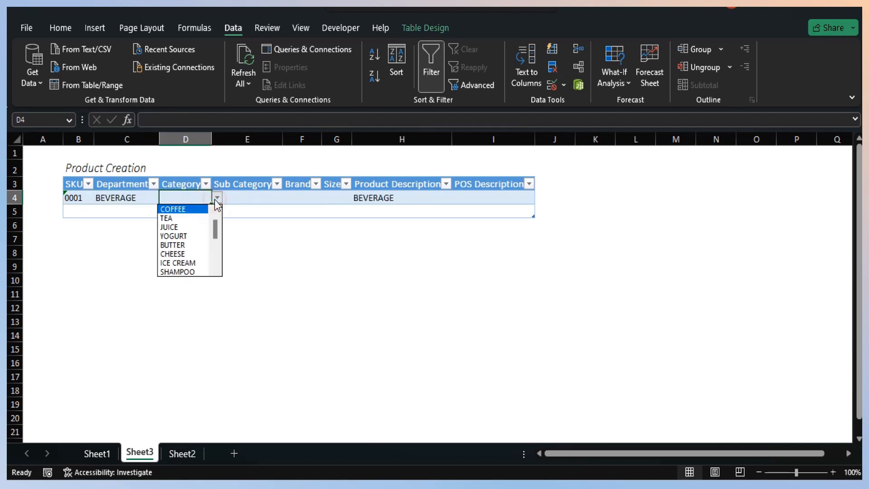
click(194, 227)
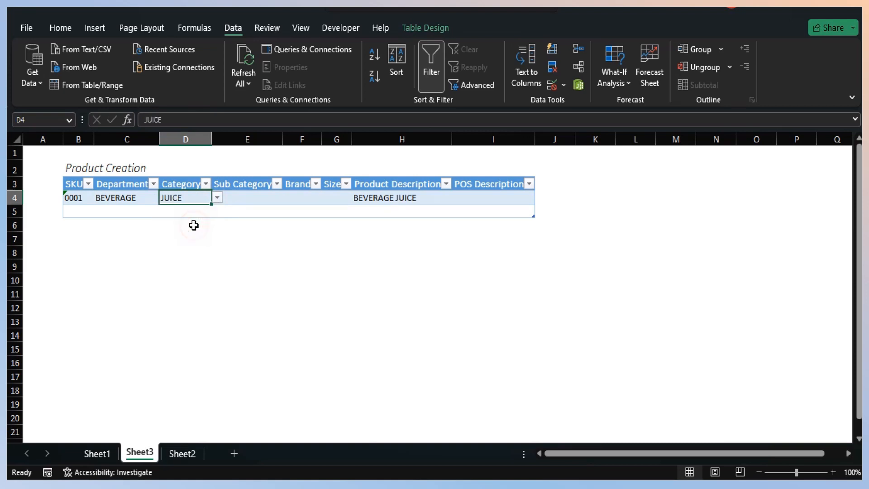
click(245, 199)
click(288, 198)
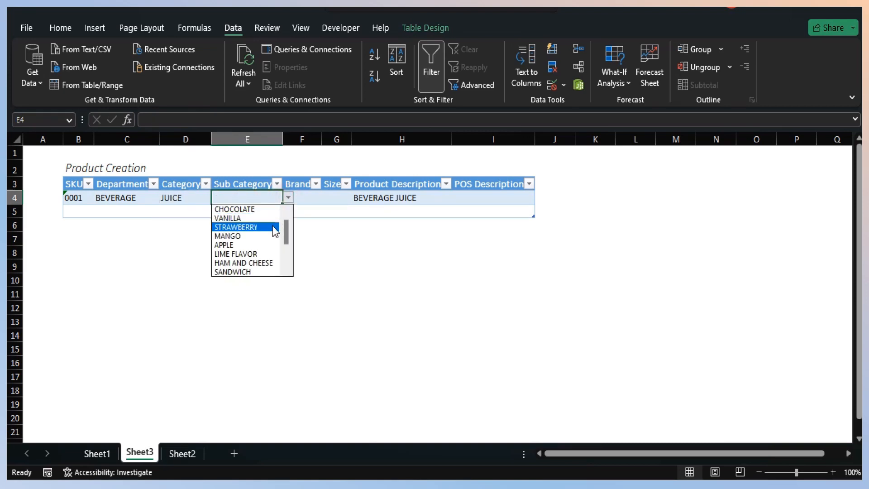
click(274, 225)
Choose KOTHMALE as the Brand in F4 and 250 ML as the Size in G4
click(303, 197)
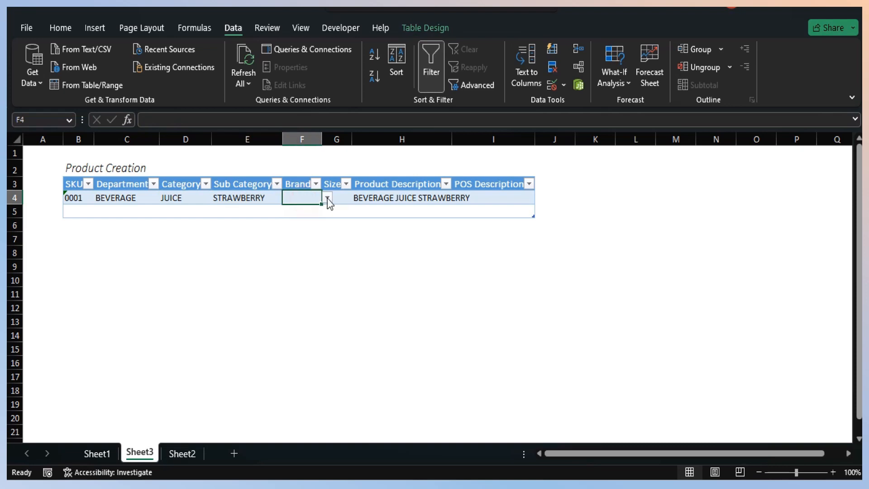
click(327, 199)
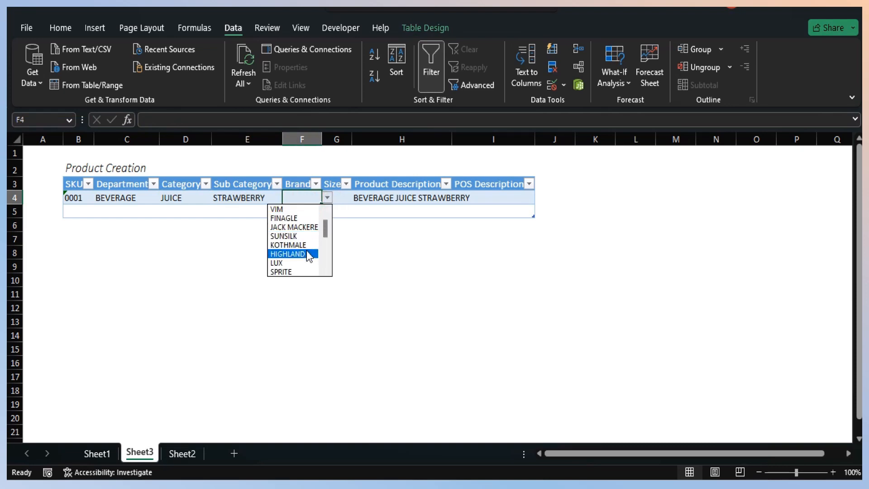
click(304, 245)
click(338, 195)
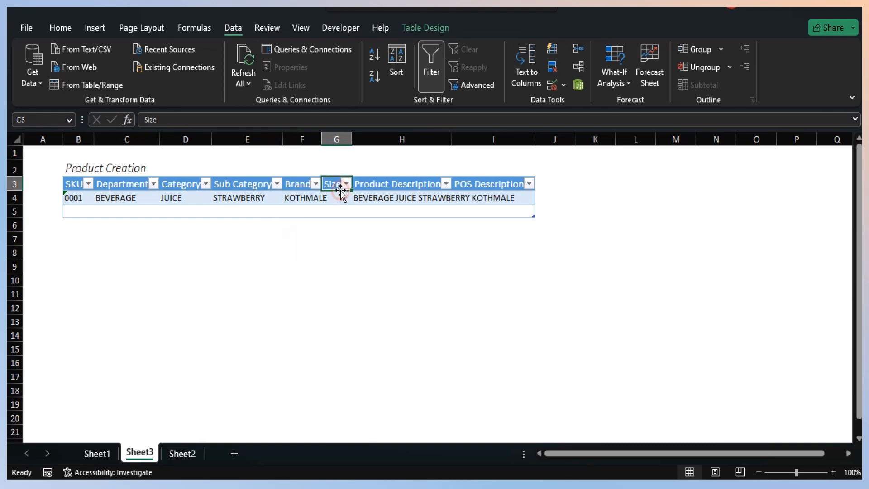
click(357, 199)
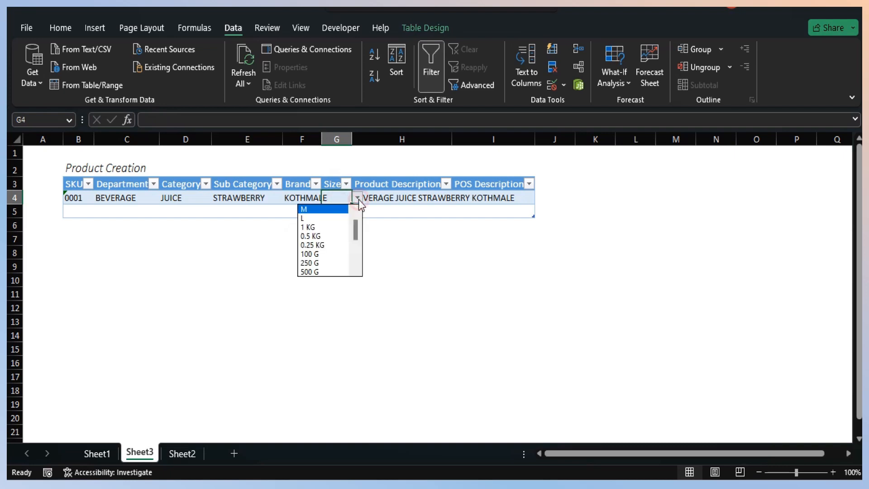
drag(357, 230, 354, 249)
click(329, 247)
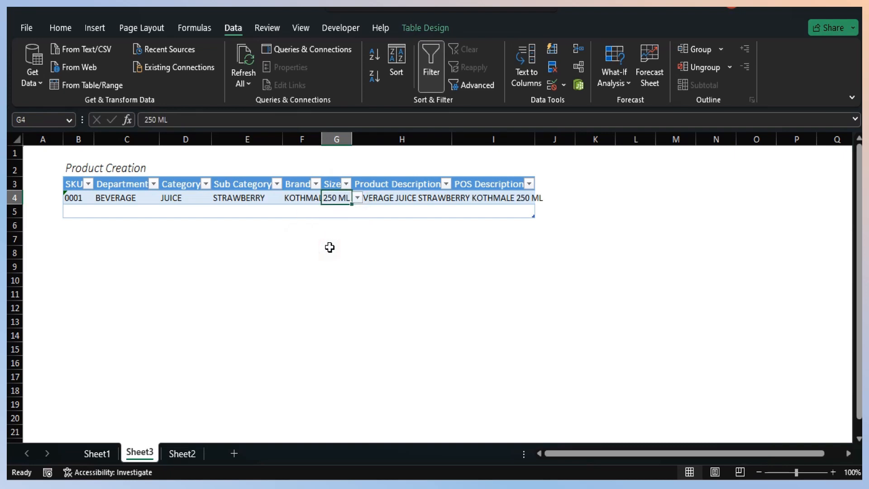
AutoFit the width of all columns on the sheet to their contents
click(12, 139)
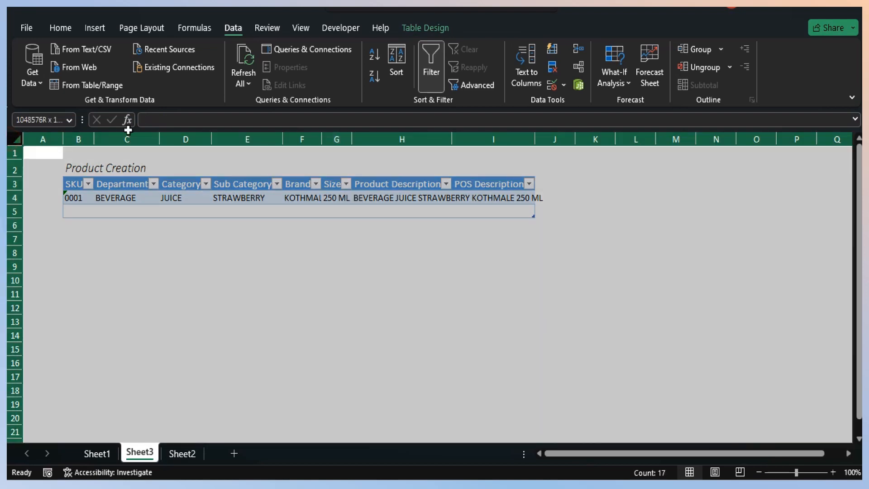
double_click(210, 137)
key(Down)
key(Down)
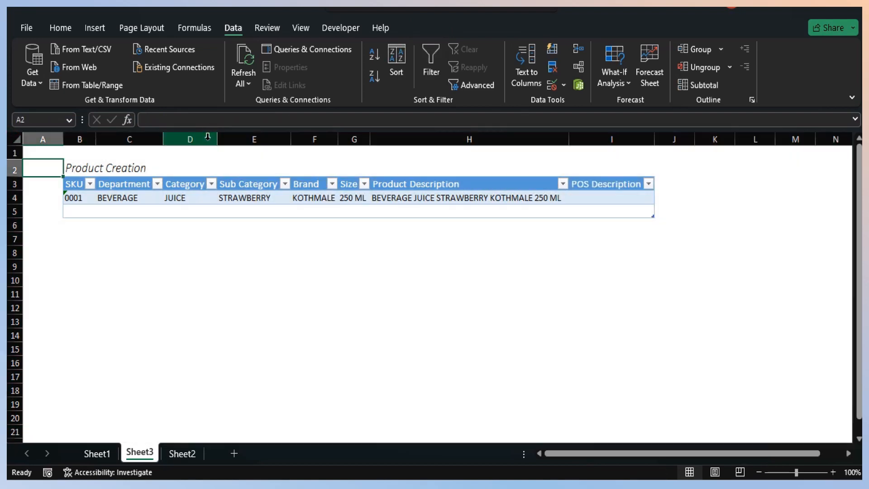
Start a CONCATENATE formula in I4 under POS Description with the row's Brand and a " " separator
key(Right)
key(Right)
key(Right)
key(Right)
key(Right)
key(Right)
key(Right)
key(Right)
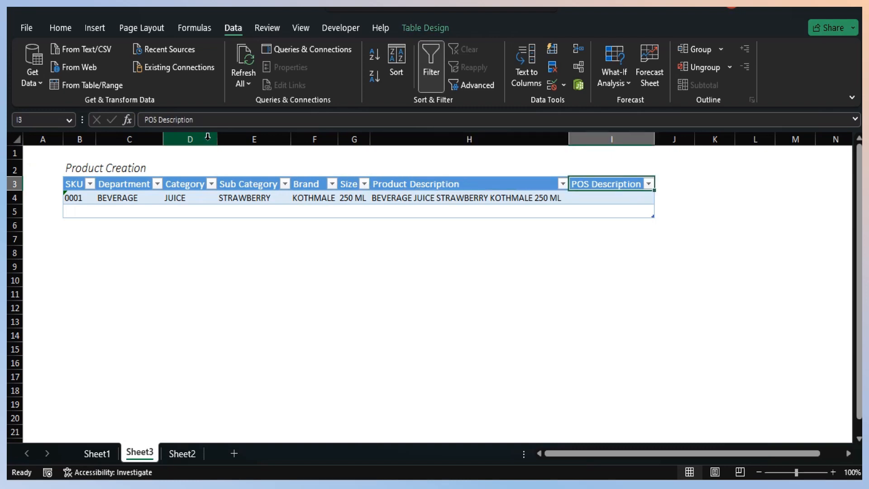
key(Down)
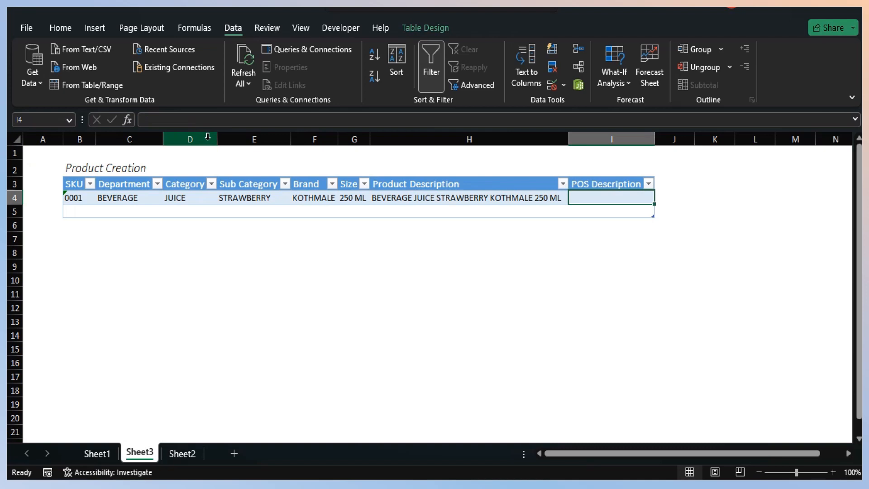
text(=C)
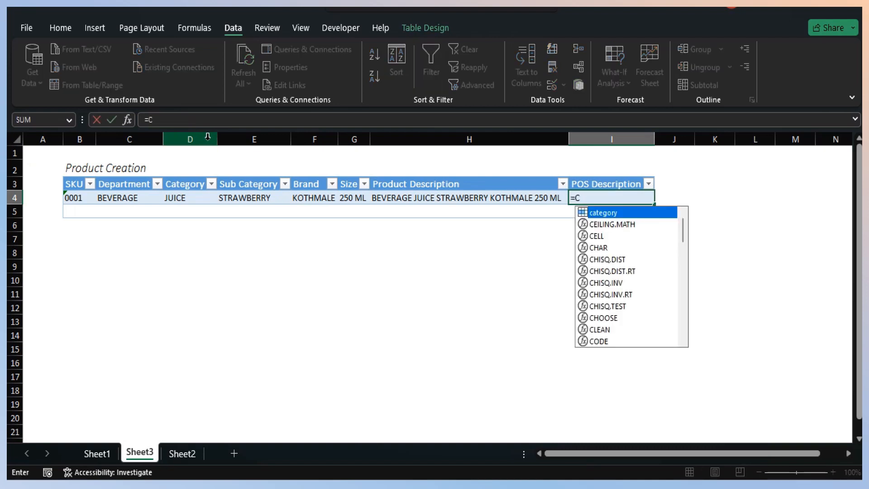
text(ONCATENATE)
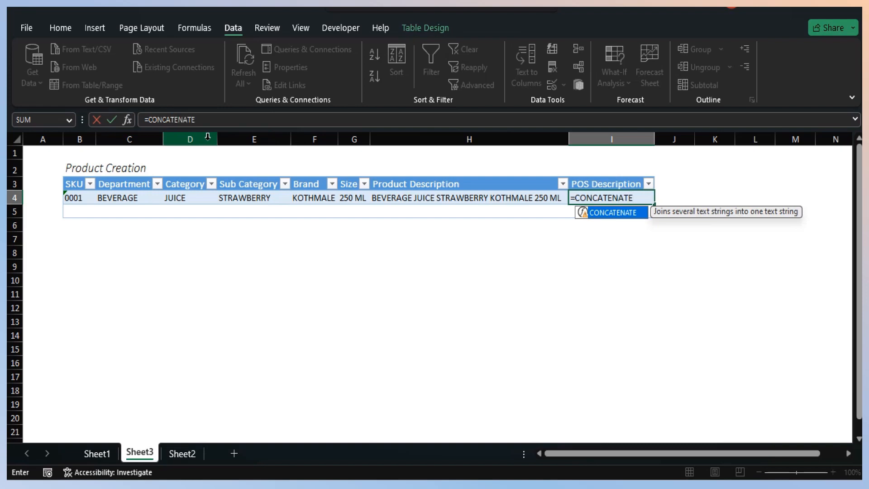
text(()
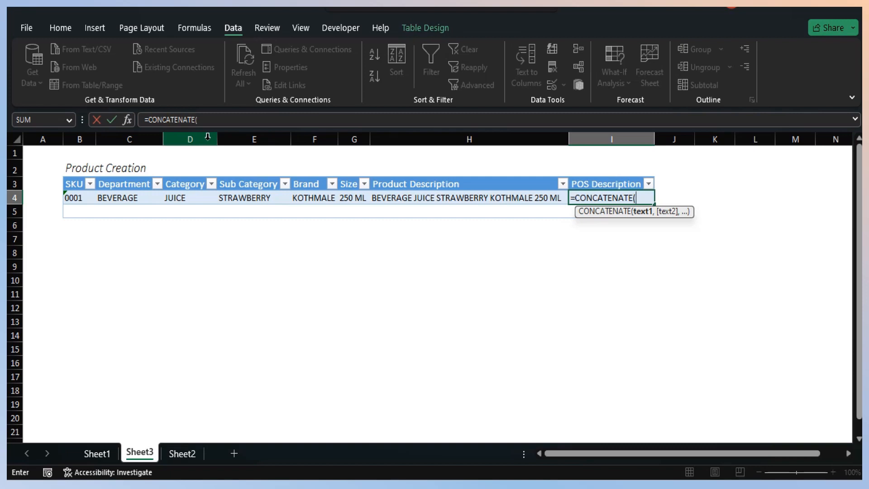
key(Left)
key(Left)
key(Left)
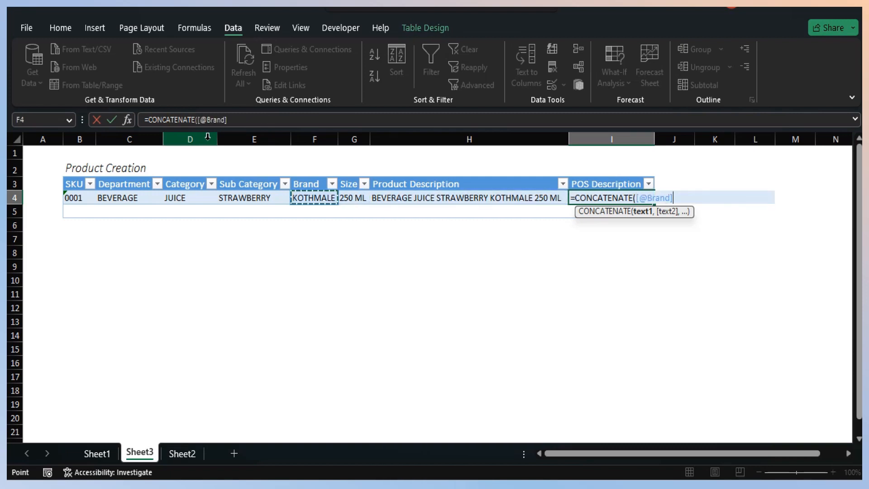
text(&)
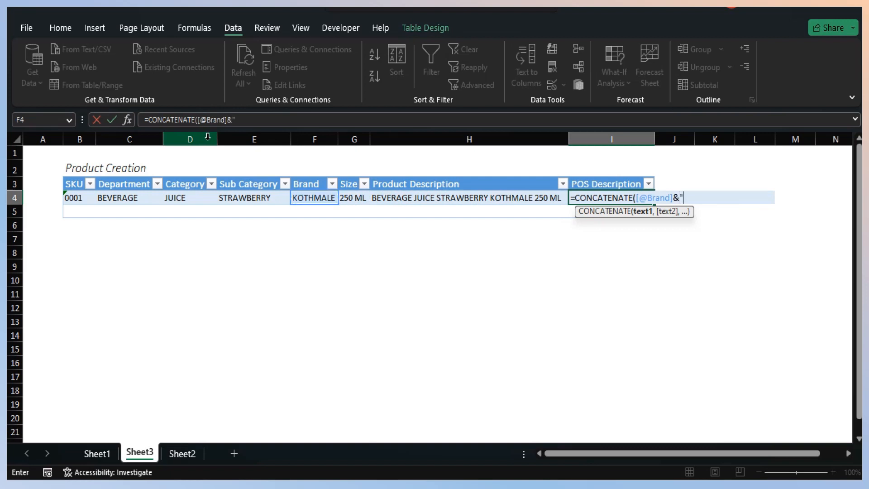
key(BackSpace)
key(BackSpace)
text(.)
text(,)
text(")
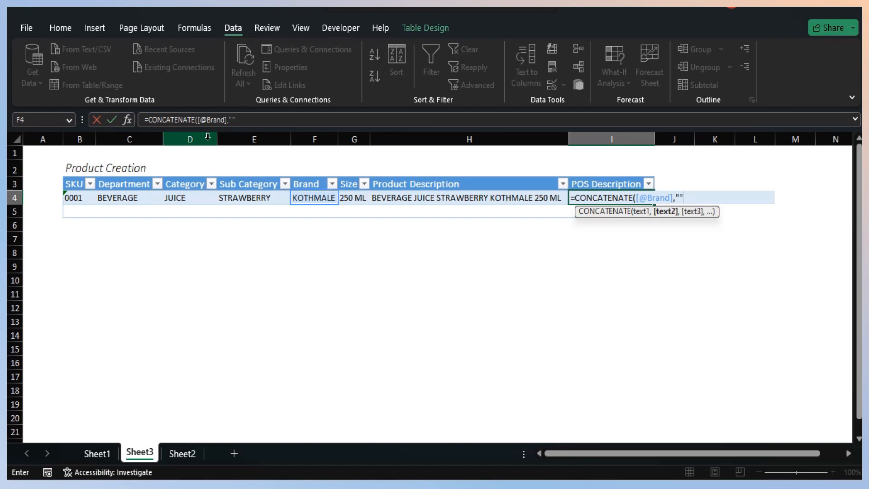
text( ",)
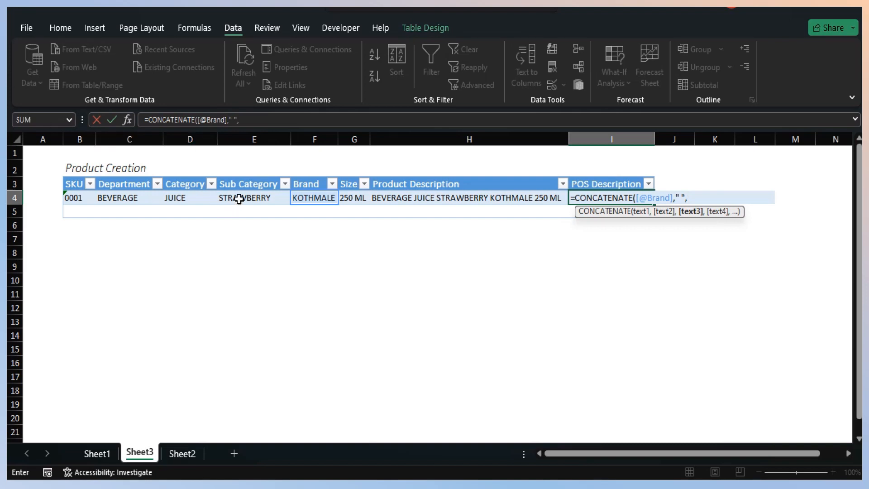
Complete the I4 formula with Sub Category, Category and Size separated by " ", and AutoFit the POS Description column
click(239, 199)
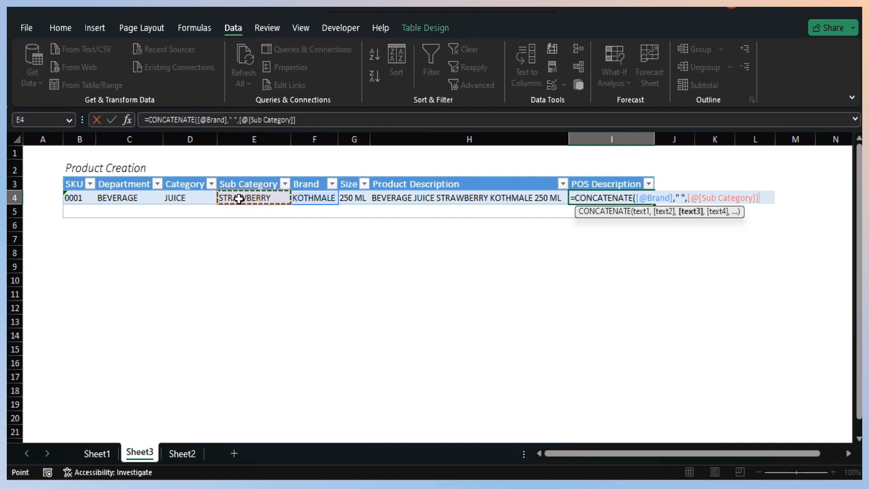
text(,)
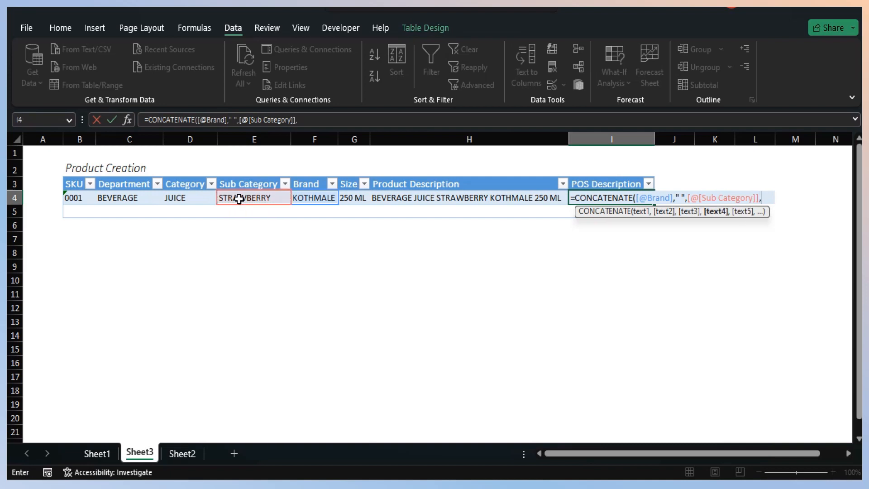
text(" ",)
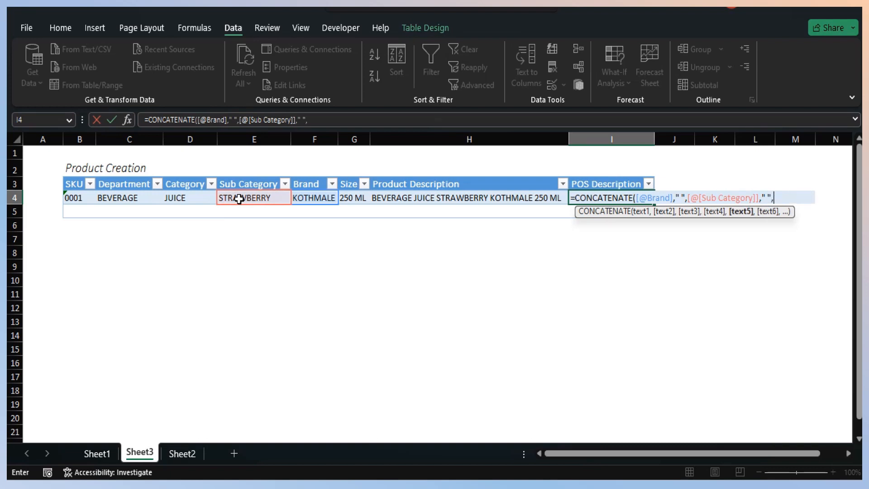
click(194, 199)
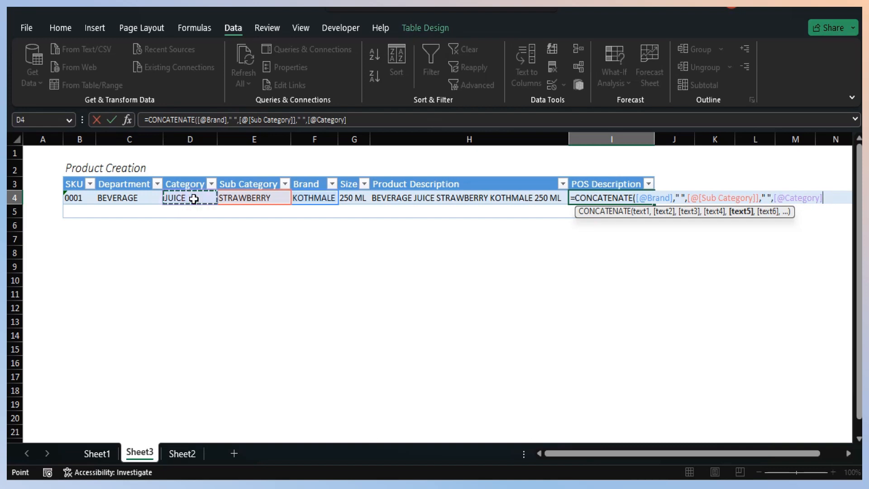
text(,)
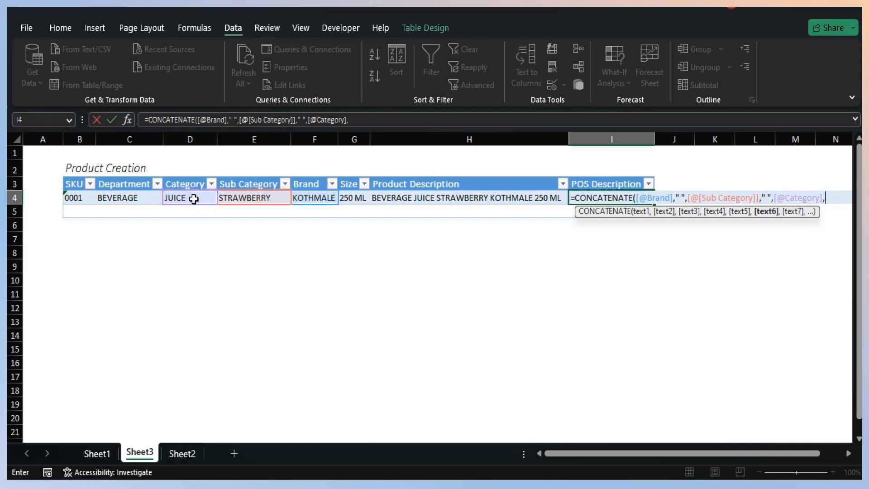
text(" ",)
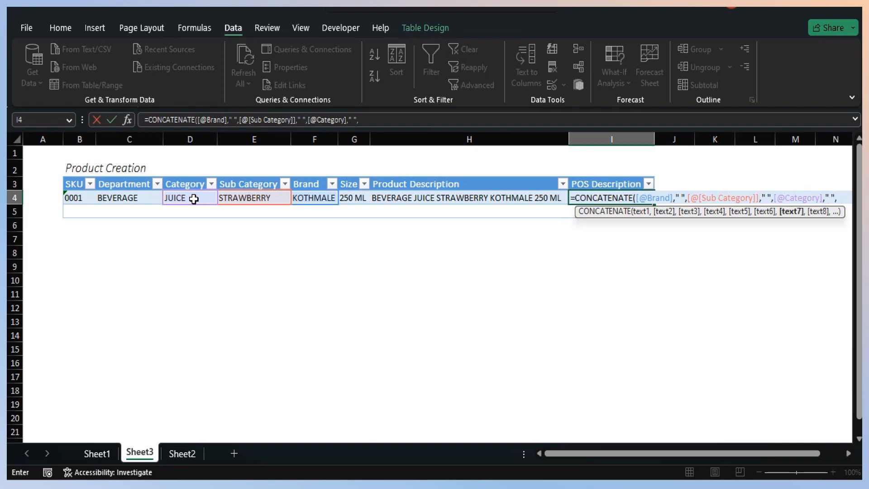
click(358, 197)
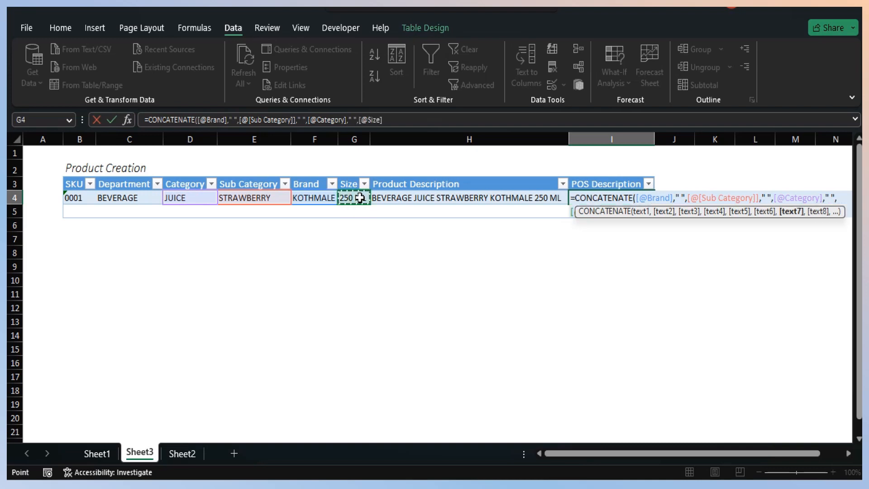
text())
key(Return)
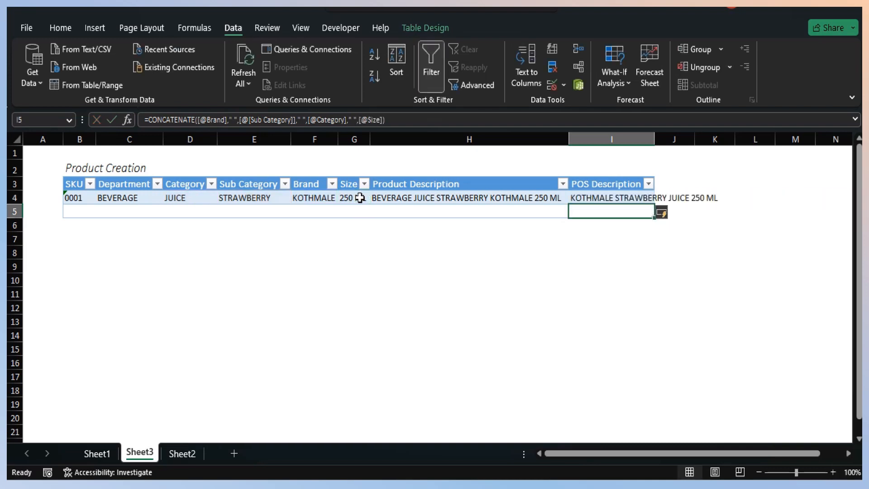
key(Up)
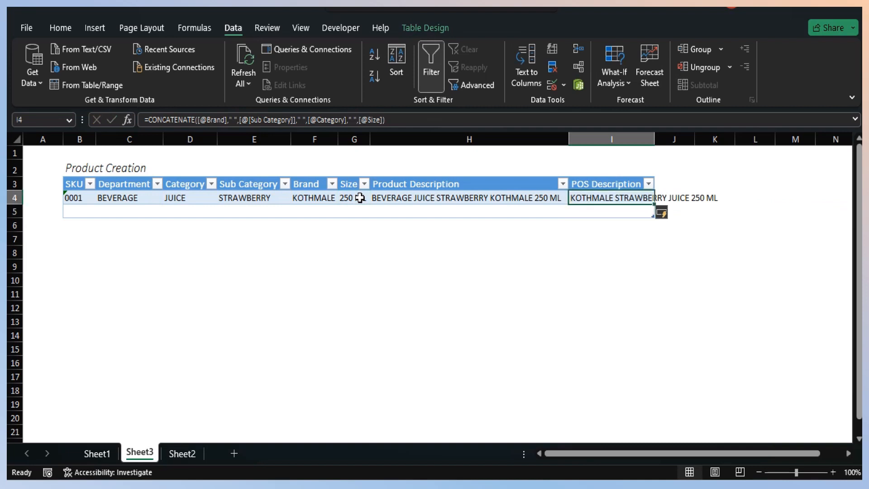
double_click(655, 138)
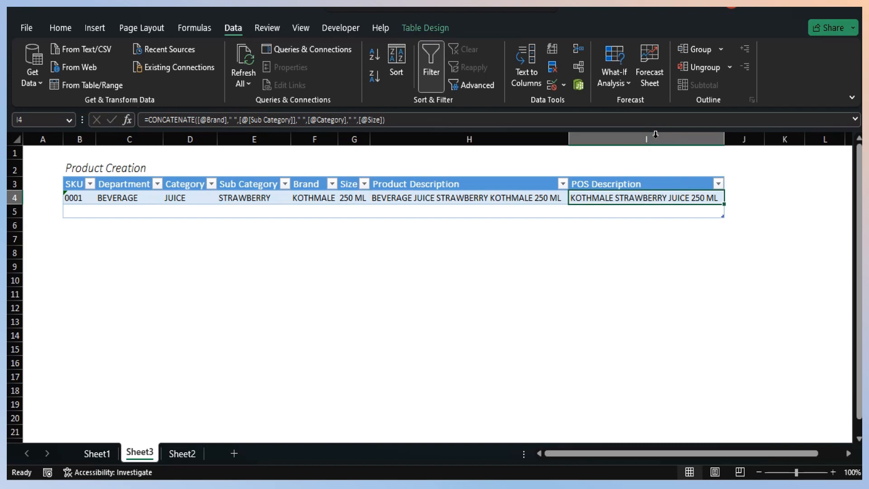
Enter 0002 as the SKU in B5, the table's second product row
key(Down)
key(Left)
key(Left)
key(Left)
key(Left)
key(Left)
key(Left)
key(Left)
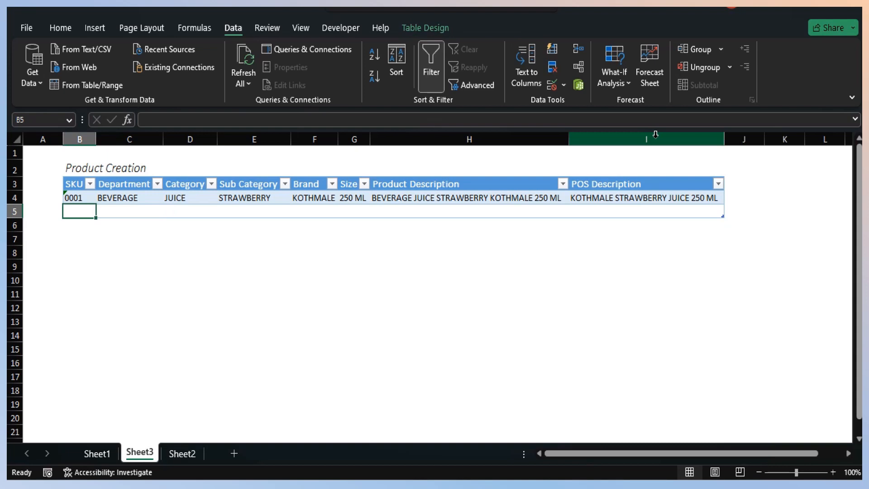
text(0002)
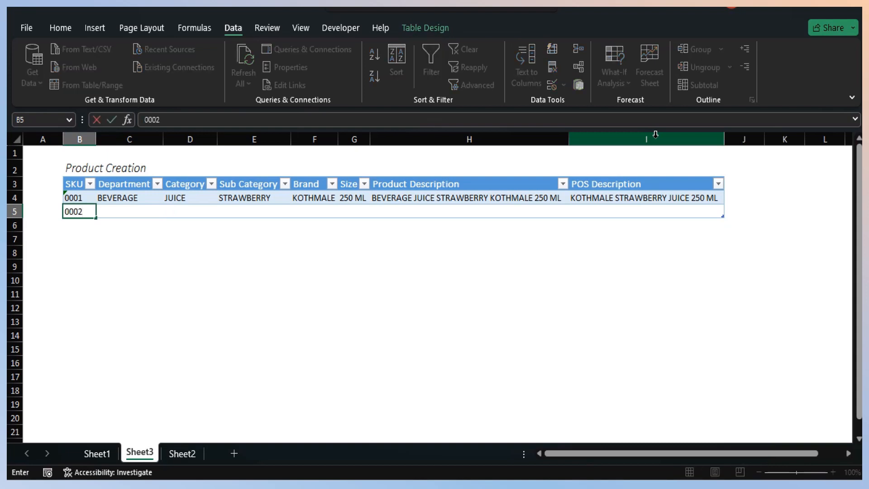
key(BackSpace)
key(BackSpace)
text(02)
key(Return)
Choose BREAD AND BAKERY as the Department in C5 and AutoFit the Department column
key(Tab)
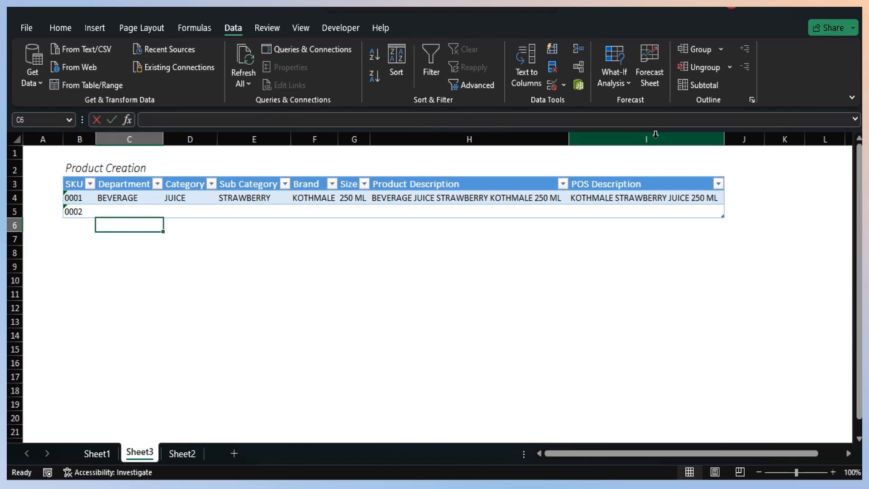
text(0)
key(Escape)
key(Up)
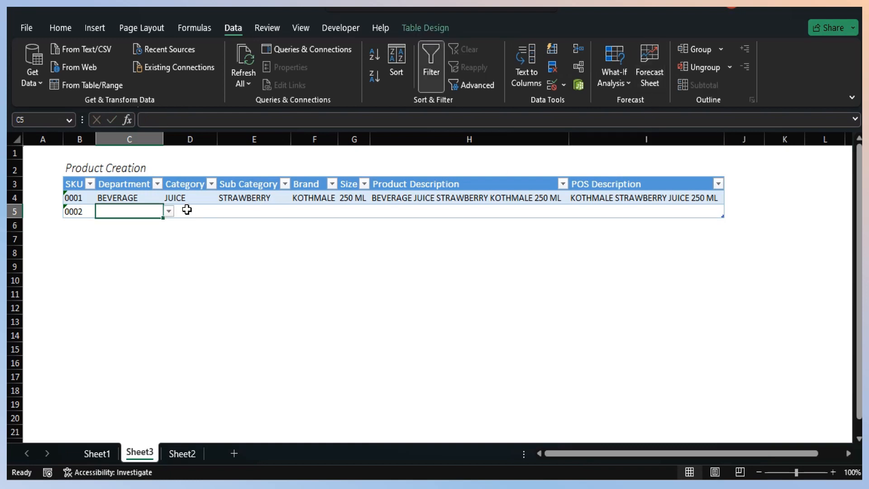
click(170, 213)
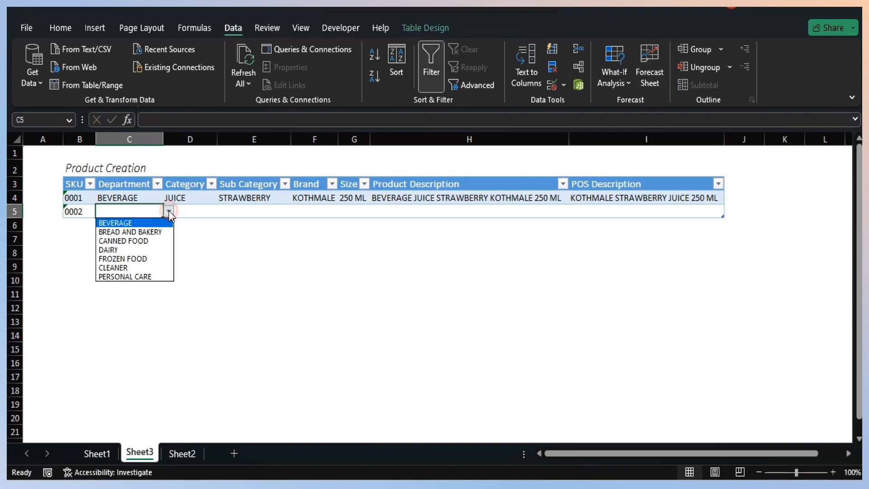
click(160, 232)
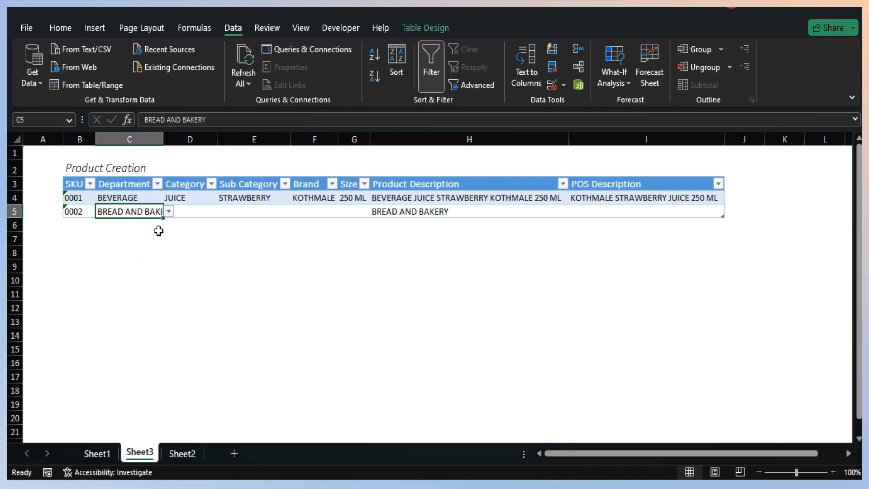
drag(162, 142, 163, 142)
double_click(162, 142)
click(198, 218)
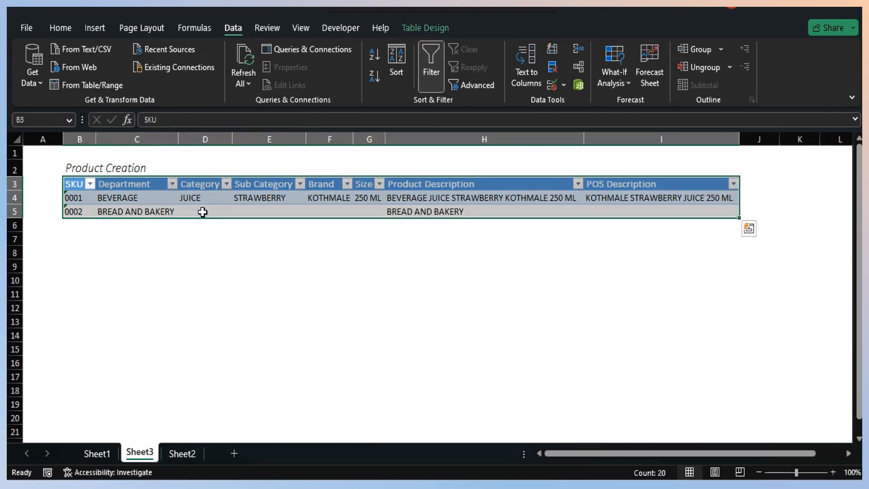
Choose BREAD as the Category in D5 and SANDWICH as the Sub Category in E5
click(202, 211)
click(238, 212)
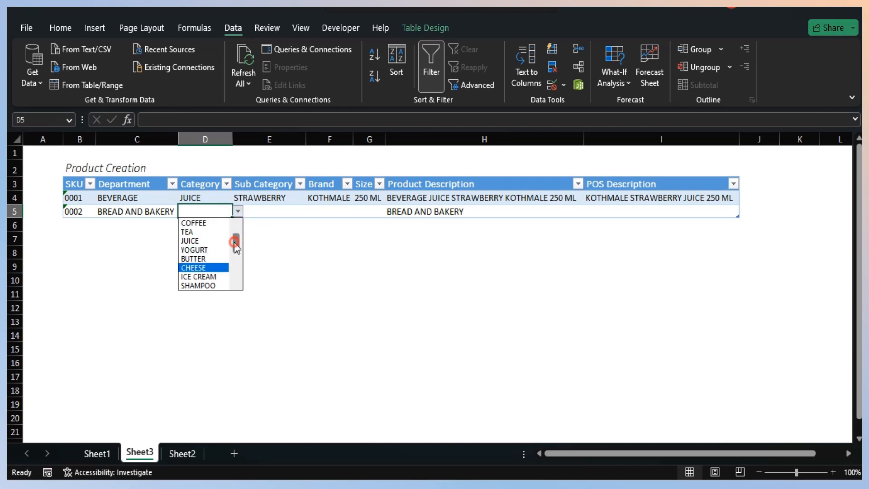
drag(234, 242, 234, 257)
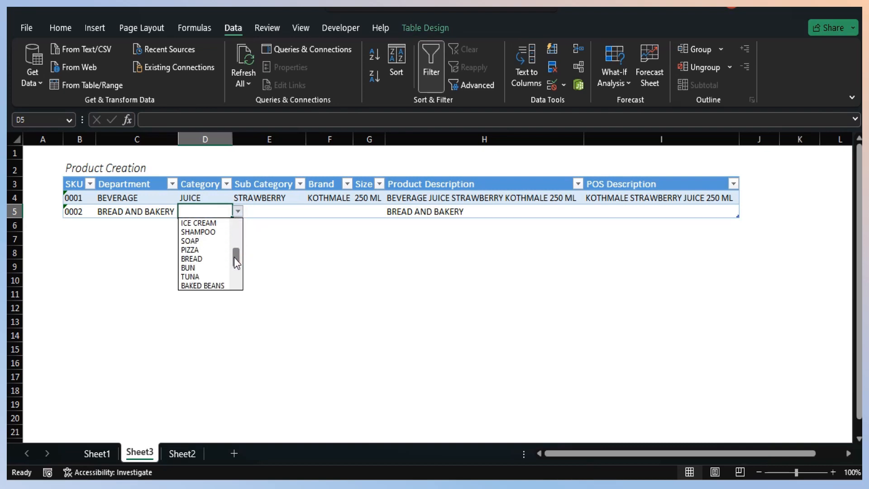
click(206, 260)
click(260, 208)
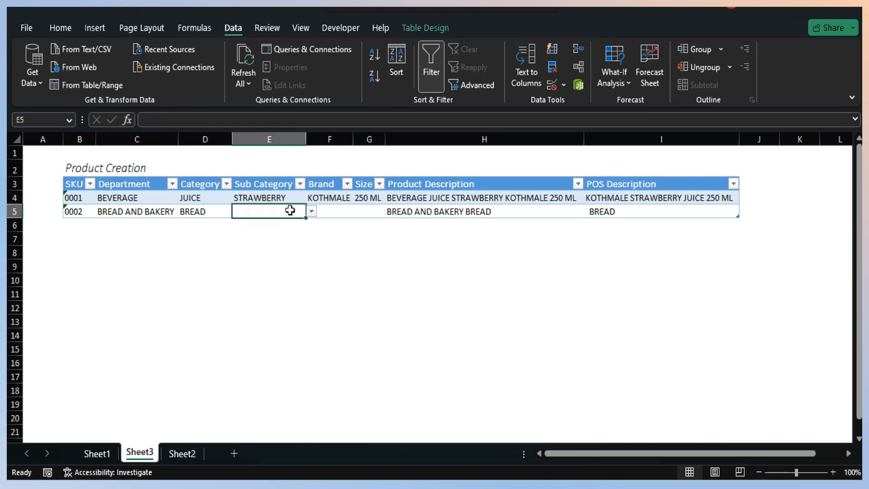
click(311, 211)
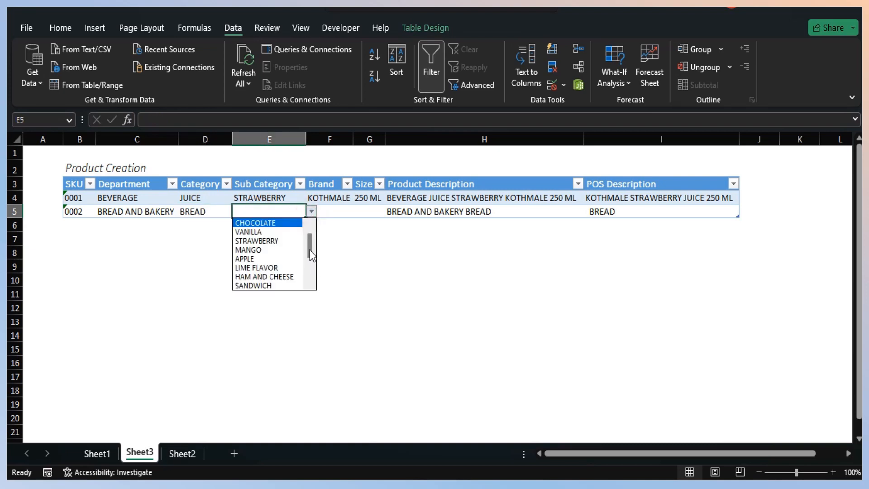
scroll(310, 259, down, 3)
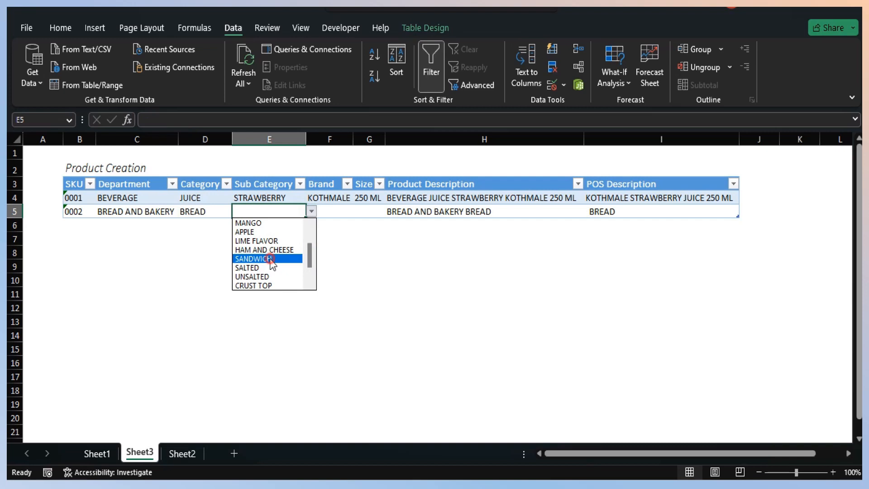
click(269, 259)
Choose FINAGLE as the Brand in F5 and 450 G as the Size in G5
click(335, 211)
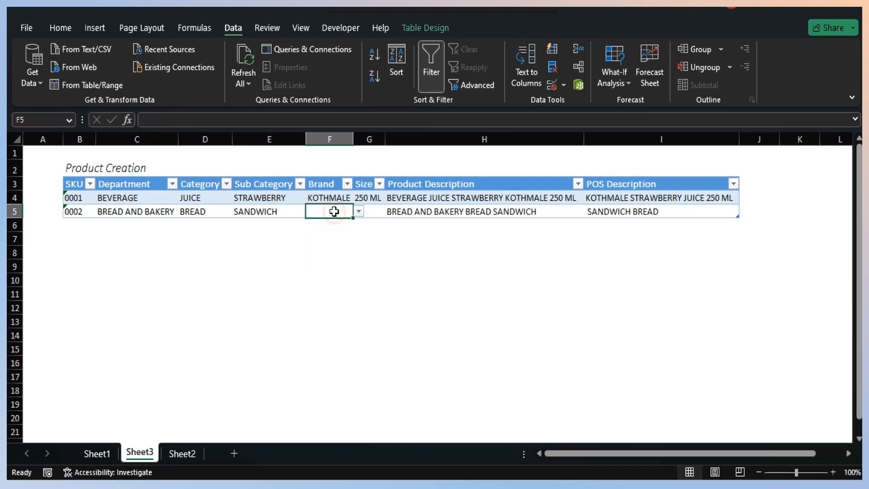
click(359, 212)
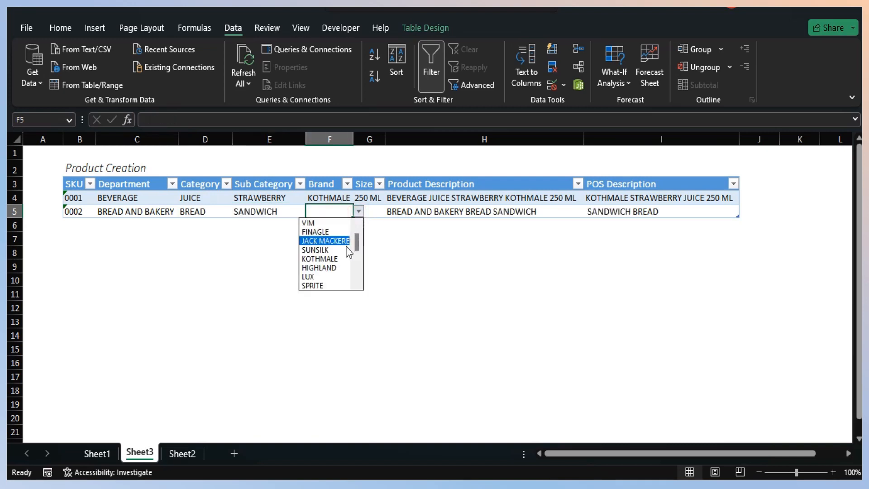
click(332, 233)
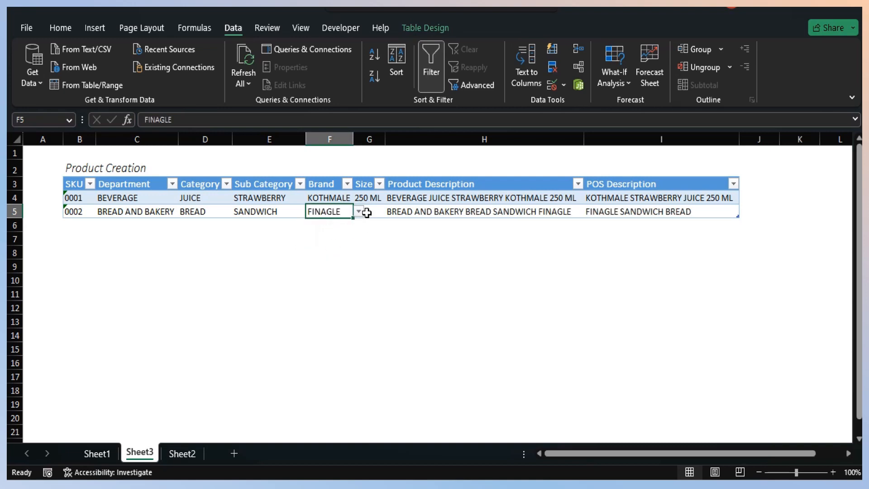
click(367, 213)
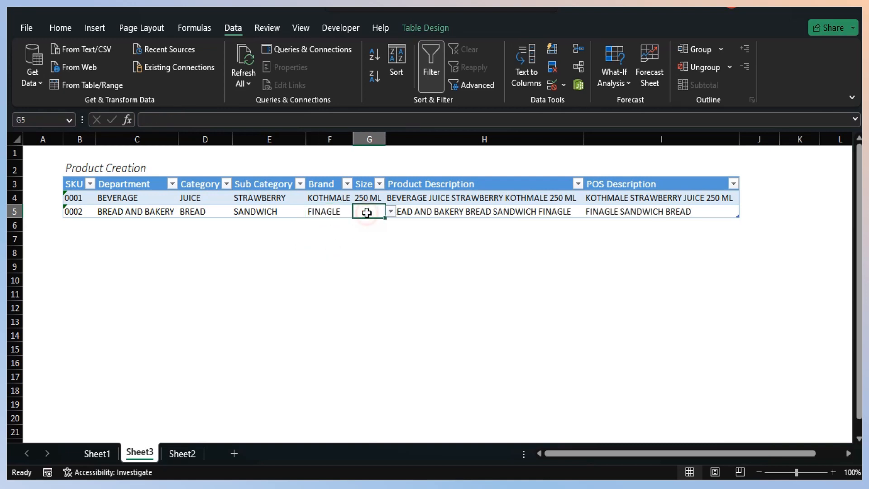
click(390, 211)
drag(390, 244, 390, 270)
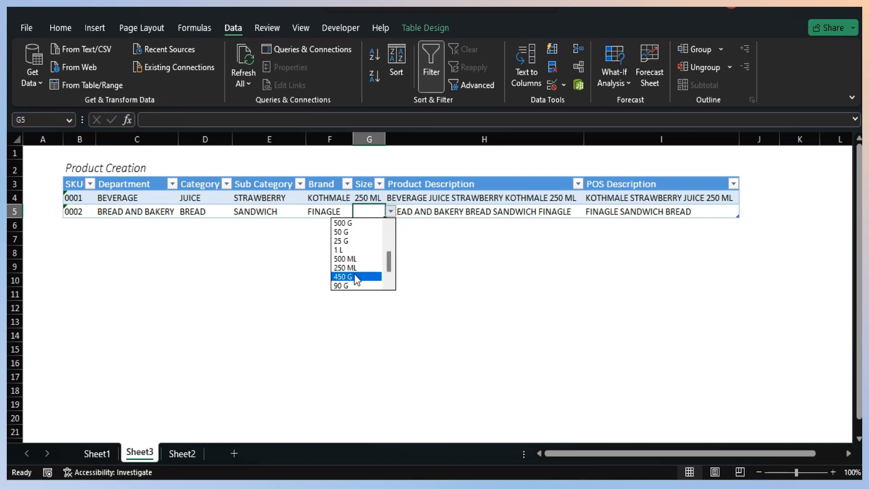
click(356, 276)
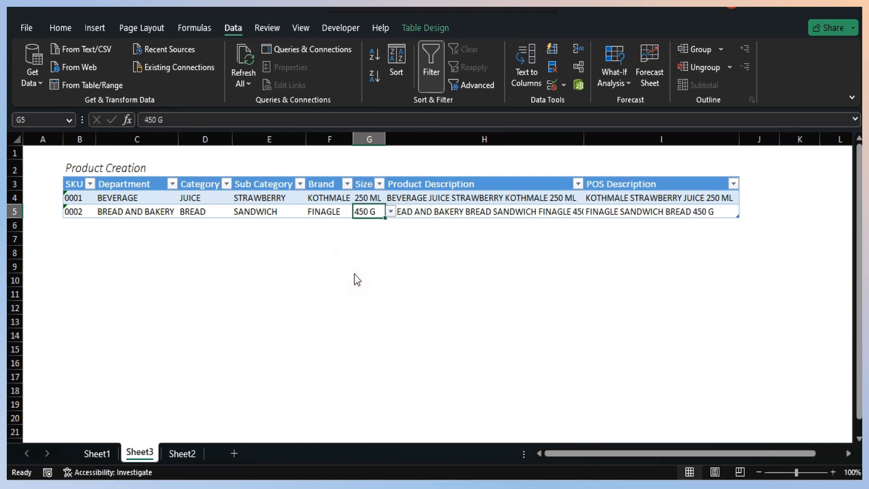
AutoFit the Product Description column and select the second product's POS Description in I5
key(Right)
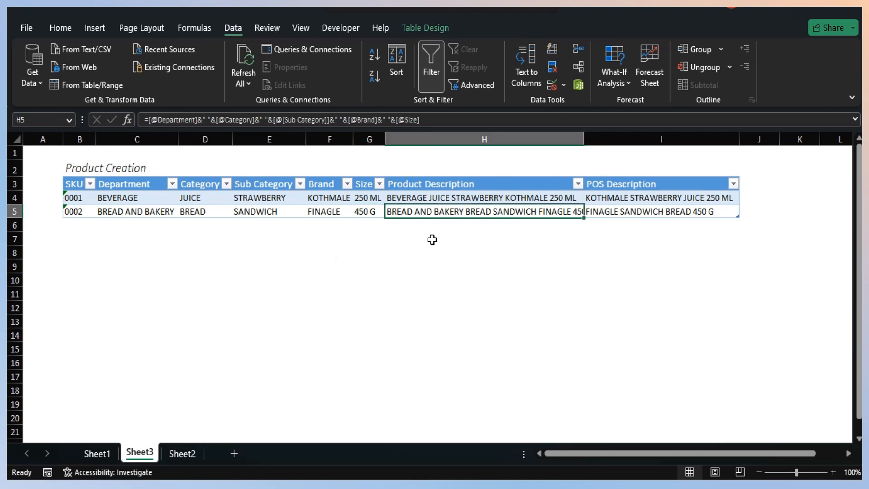
double_click(584, 134)
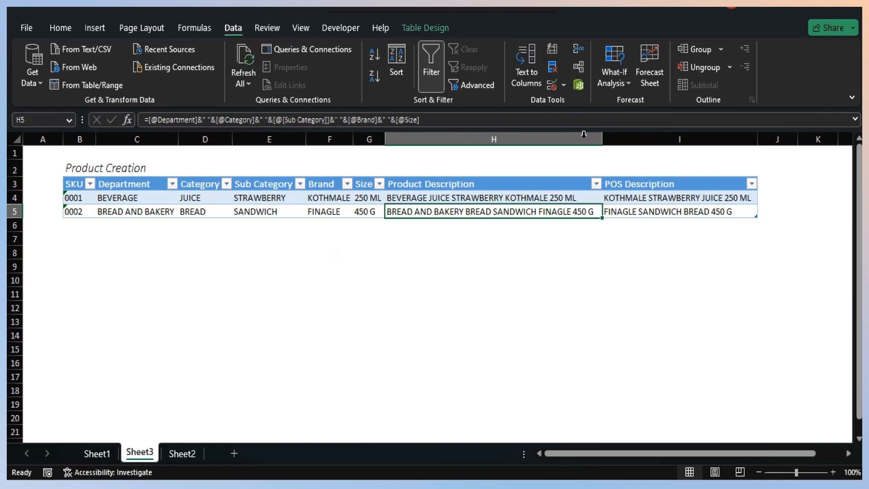
key(Right)
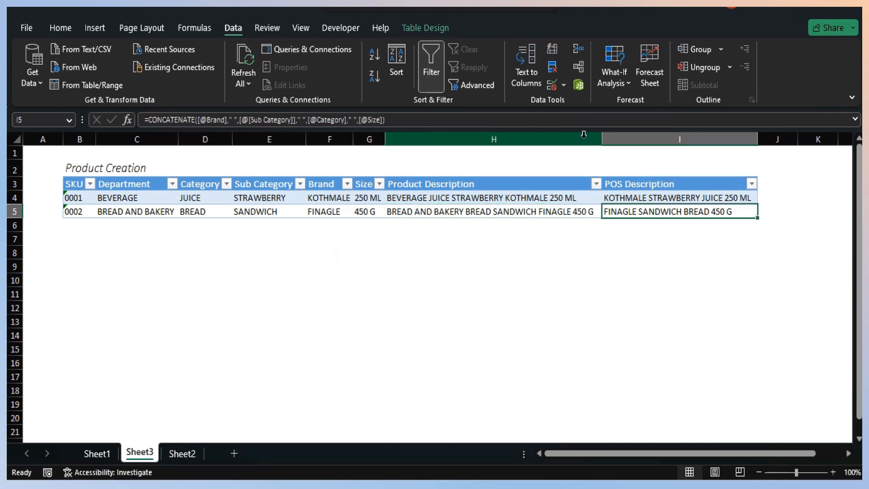